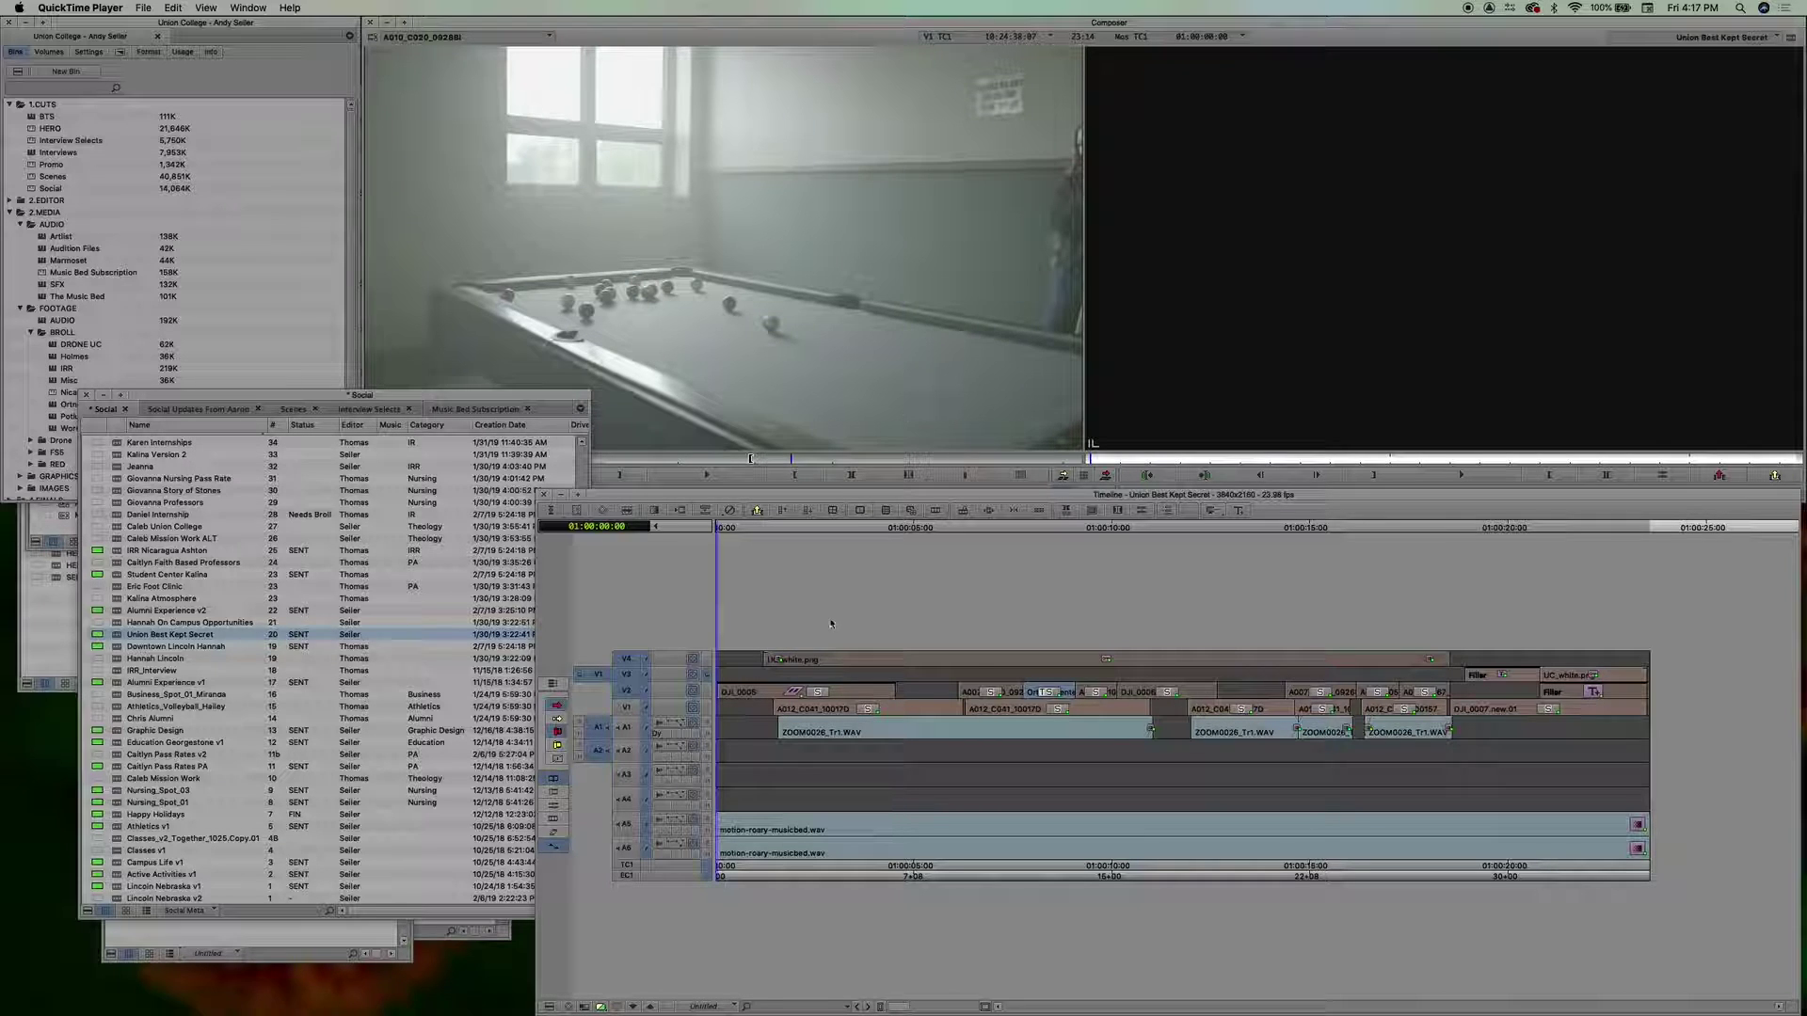
Step: Scrub the sequence, select interview clip A012_C041_10017D on V1, and enter the Color Correction workspace
left_click_drag(884, 528, 914, 532)
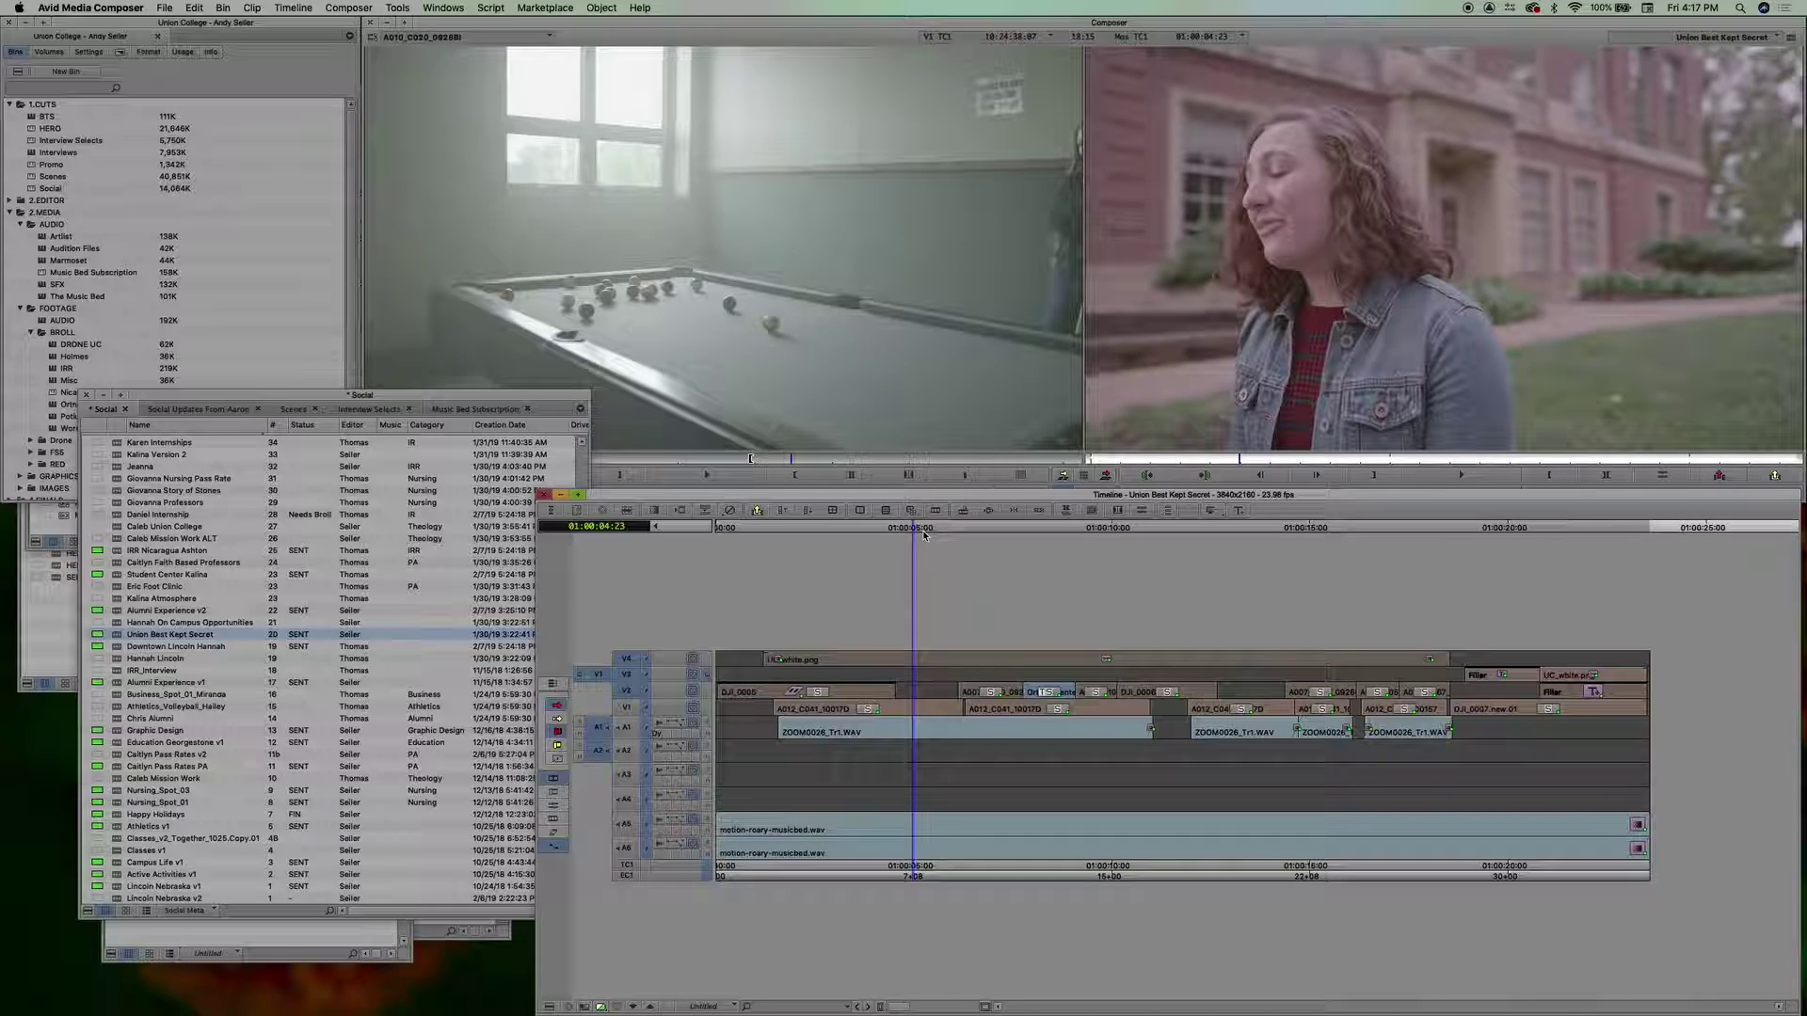
left_click_drag(909, 529, 924, 545)
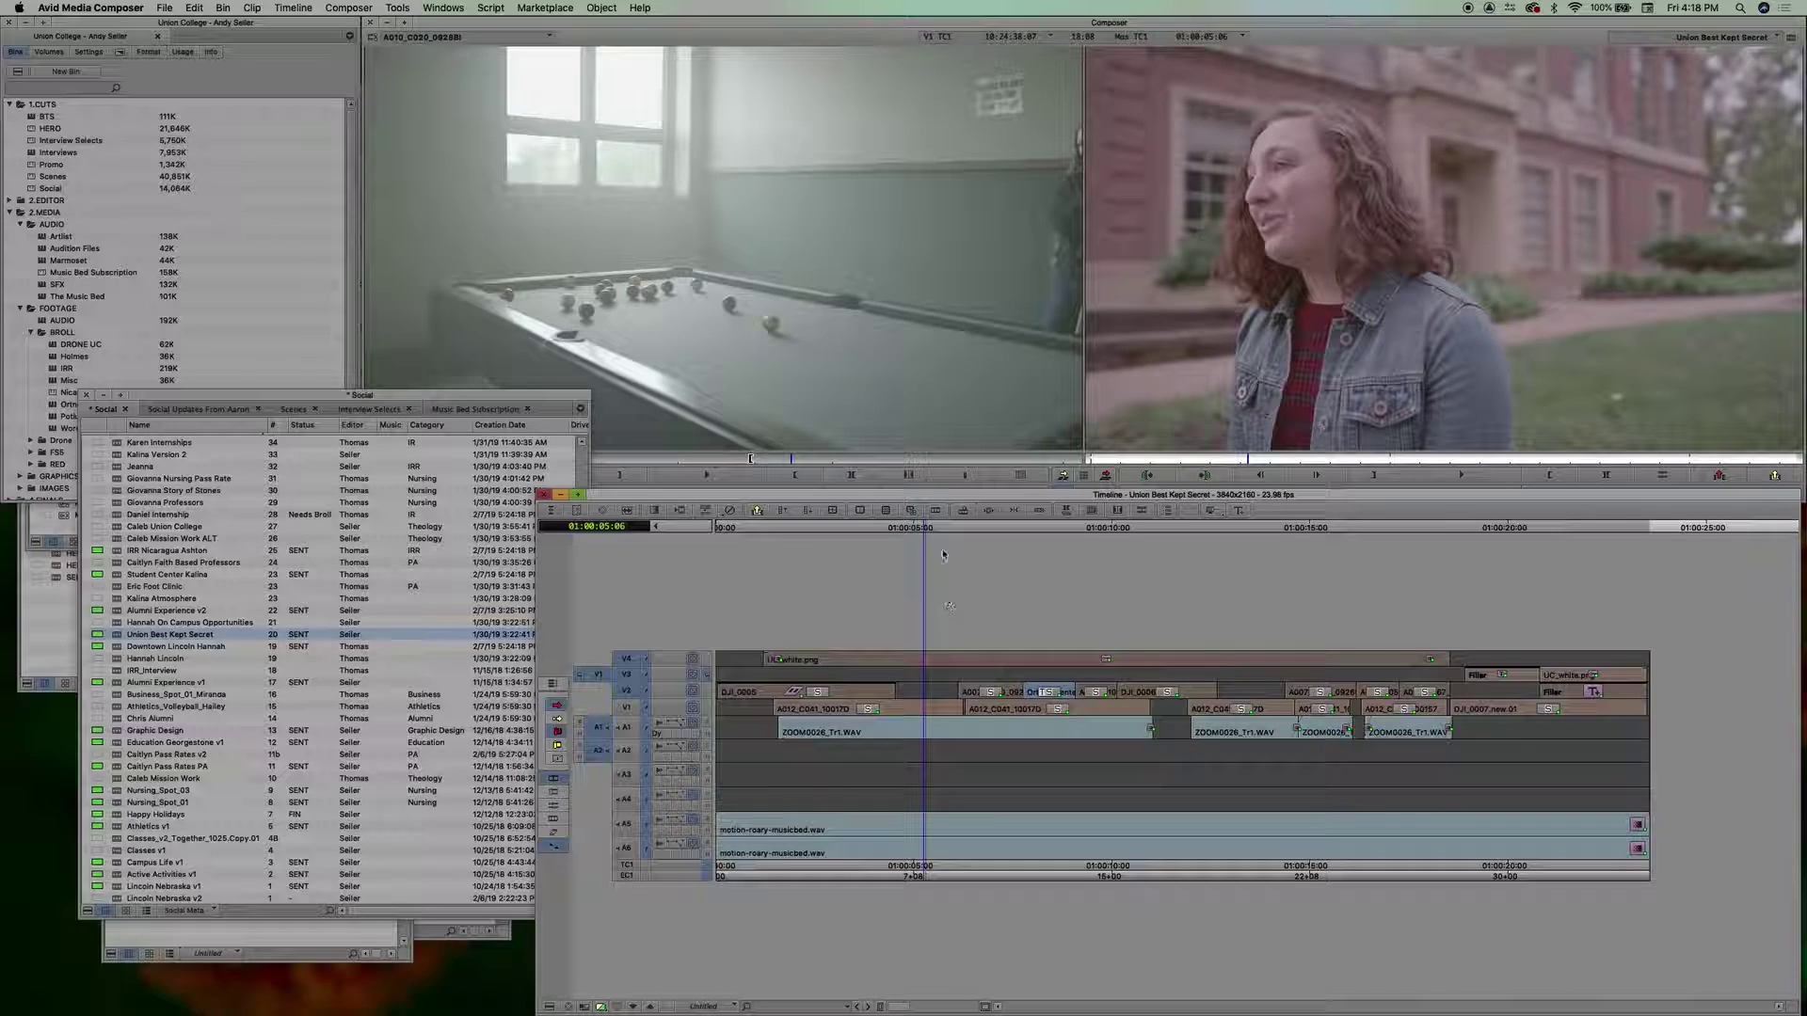
left_click(1262, 527)
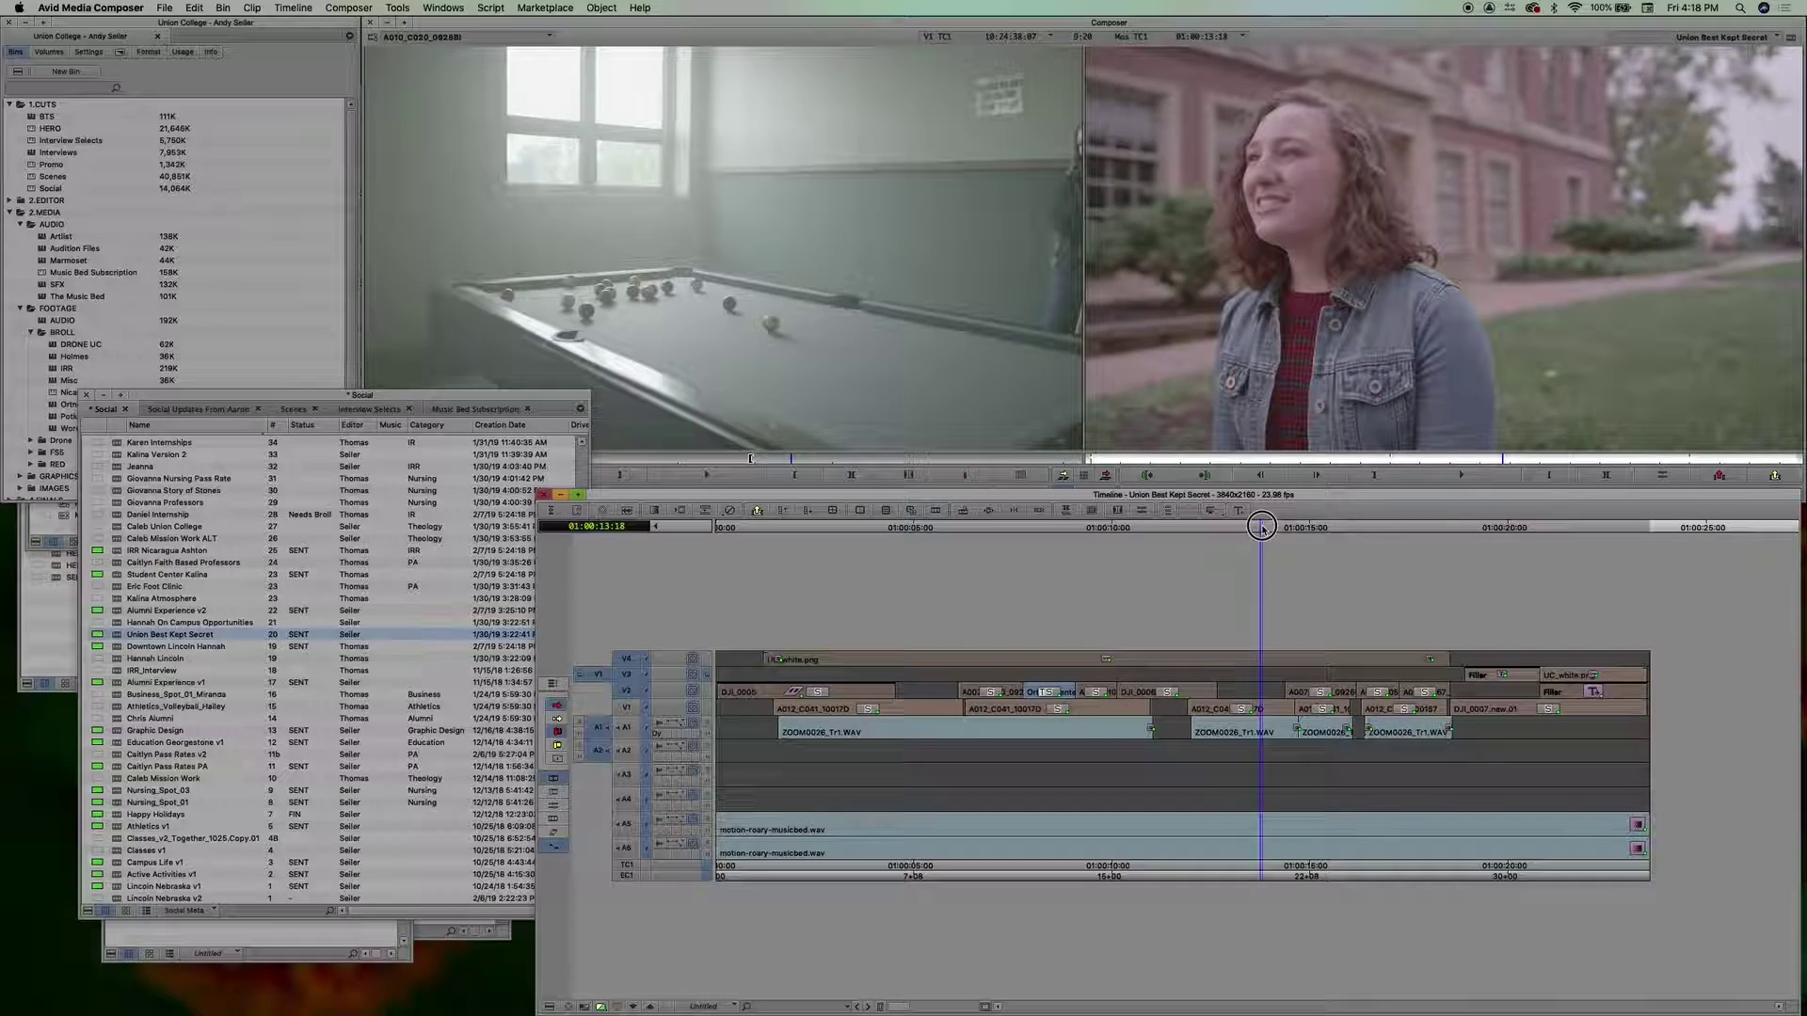
left_click_drag(1261, 527, 919, 527)
left_click(938, 711)
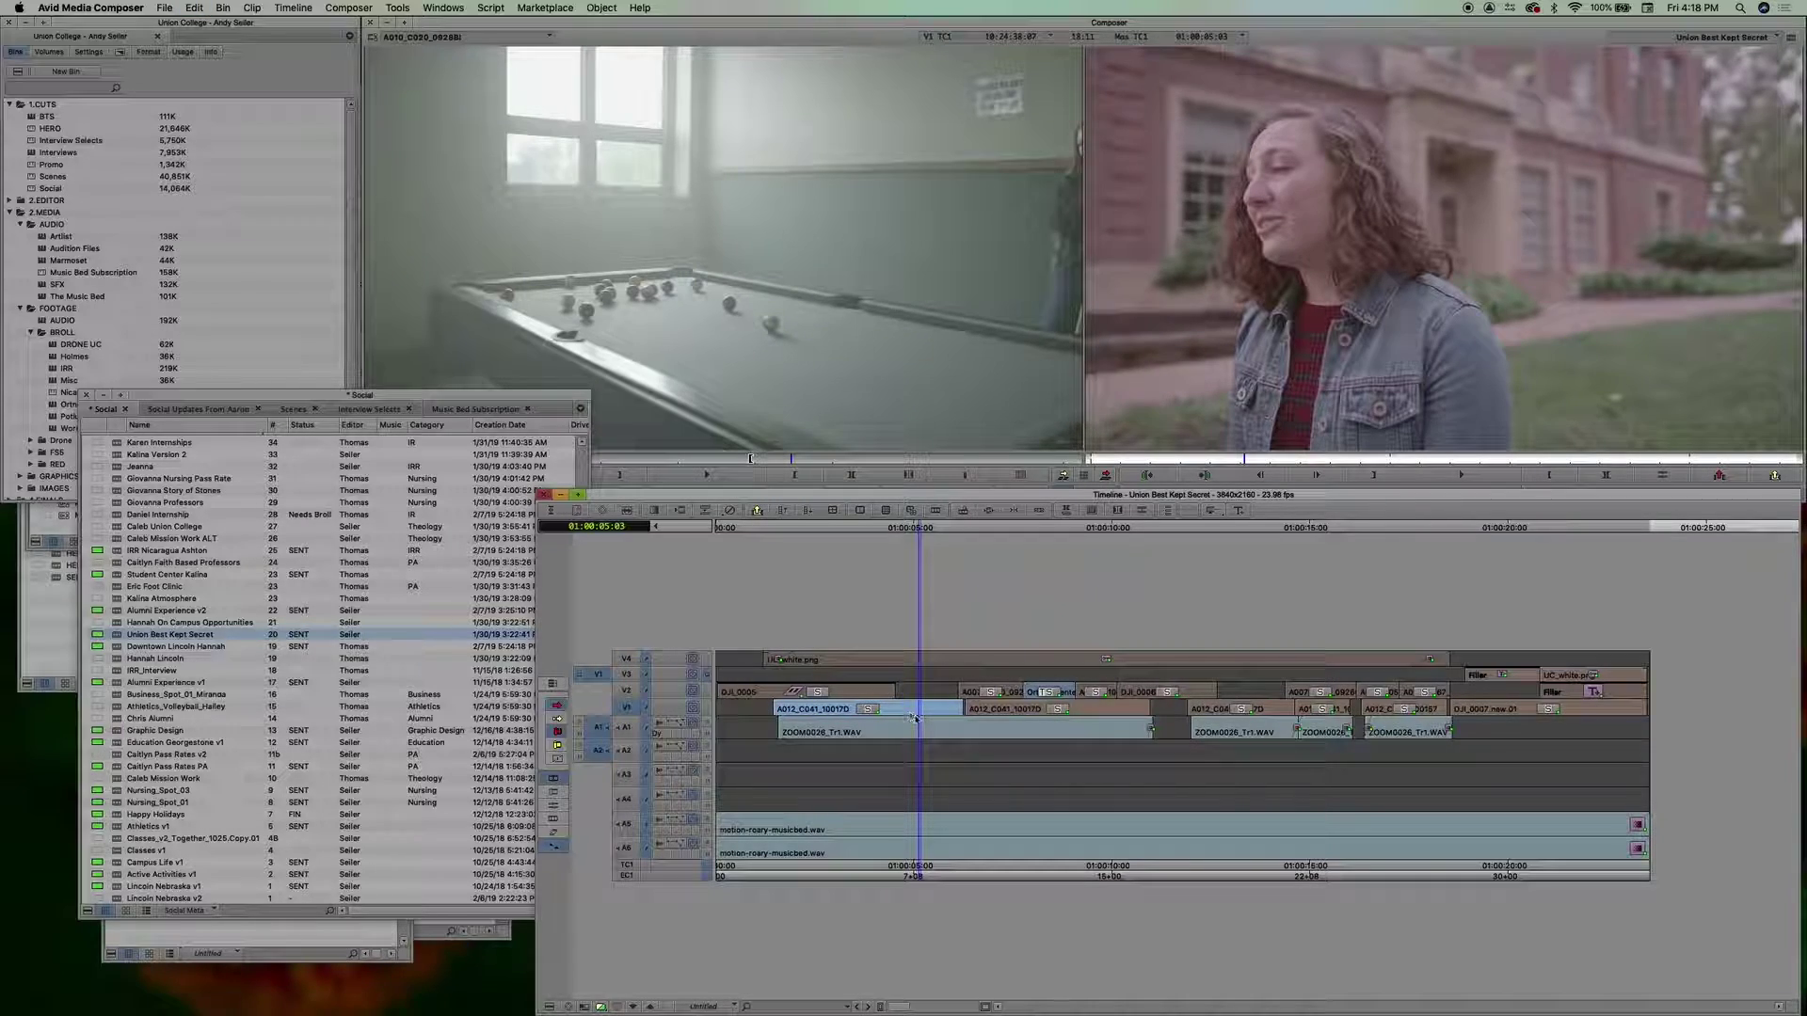
left_click(934, 510)
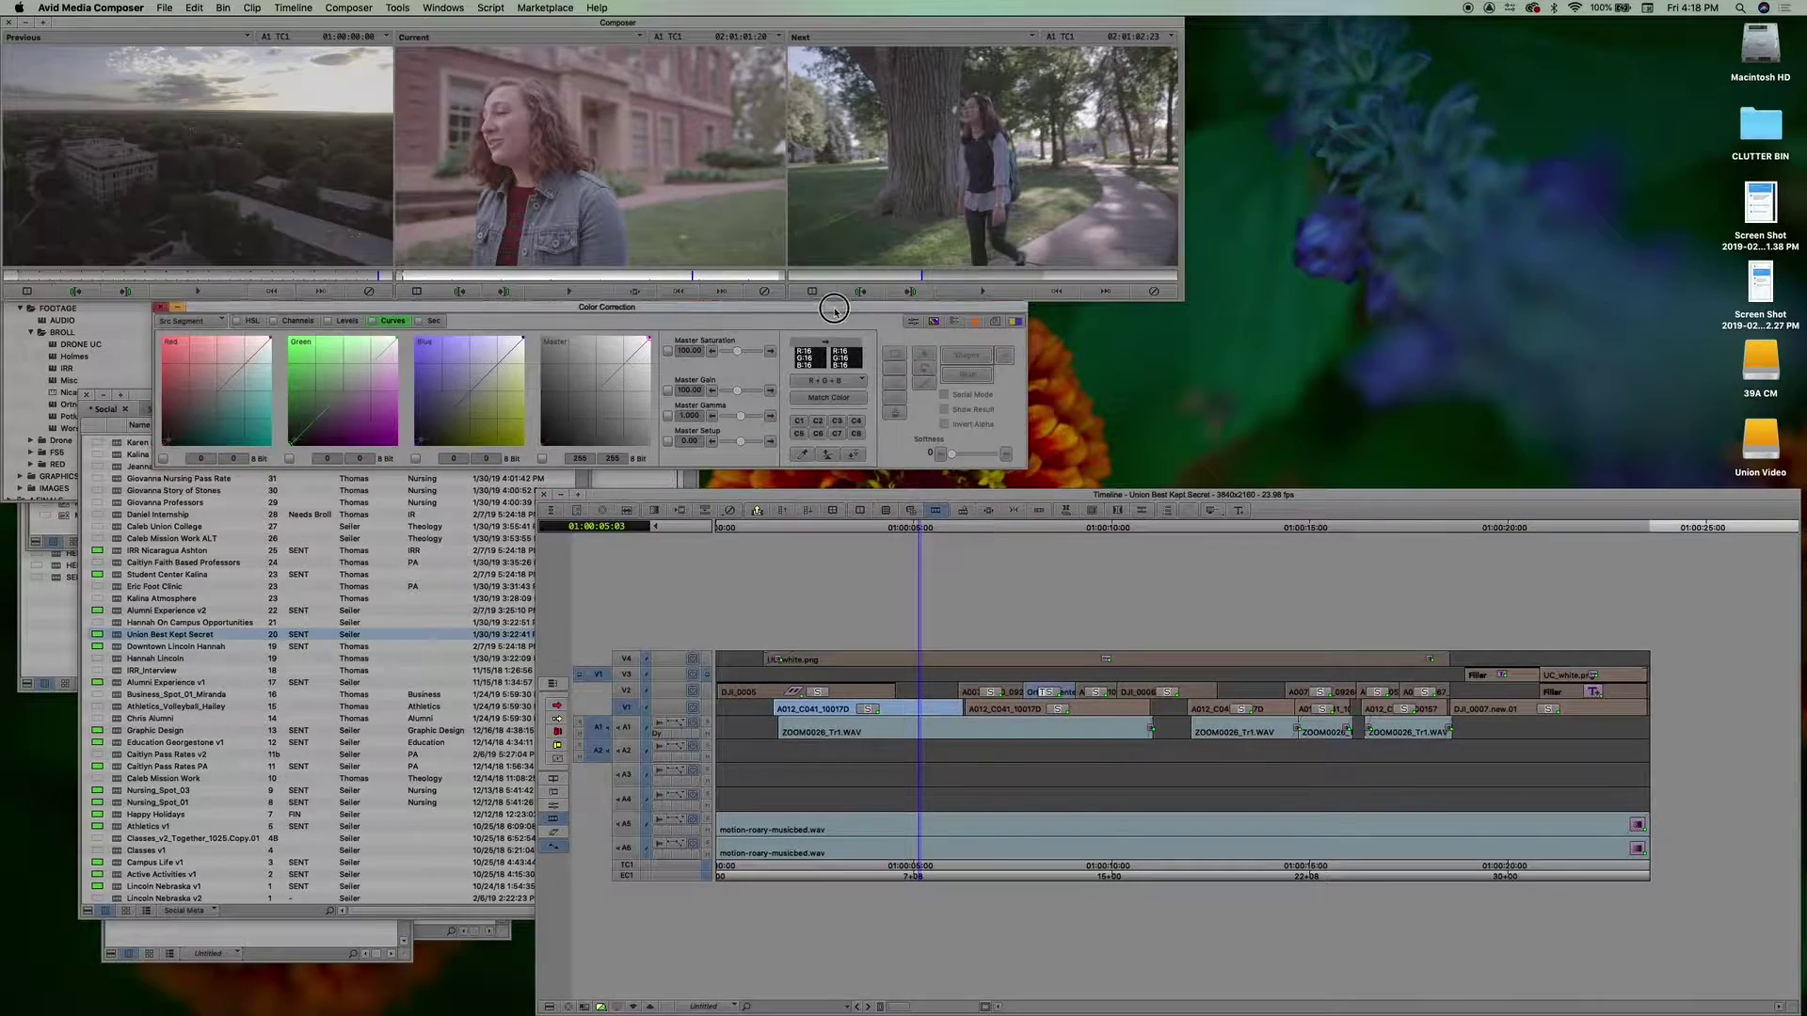
Step: Raise the Master, Blue and Green curves for a magenta grade, then exit to Source/Record mode
left_click_drag(1185, 304, 1790, 579)
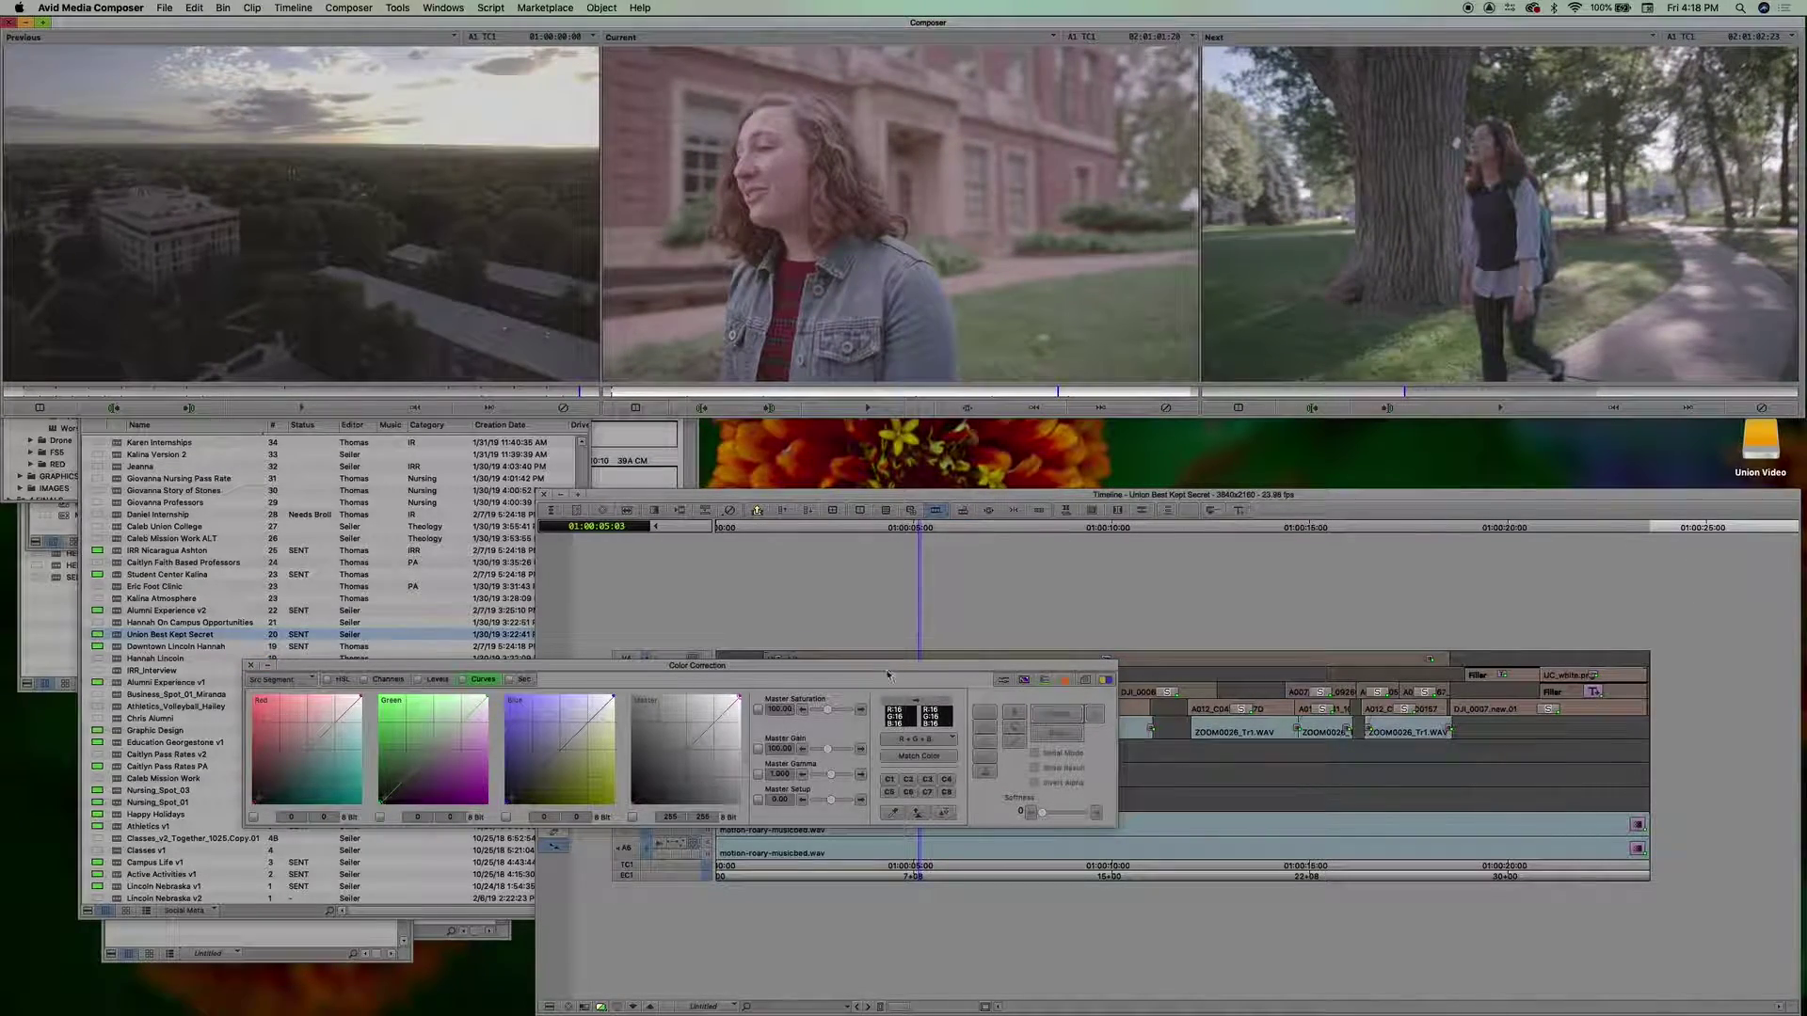
left_click_drag(889, 670, 1165, 456)
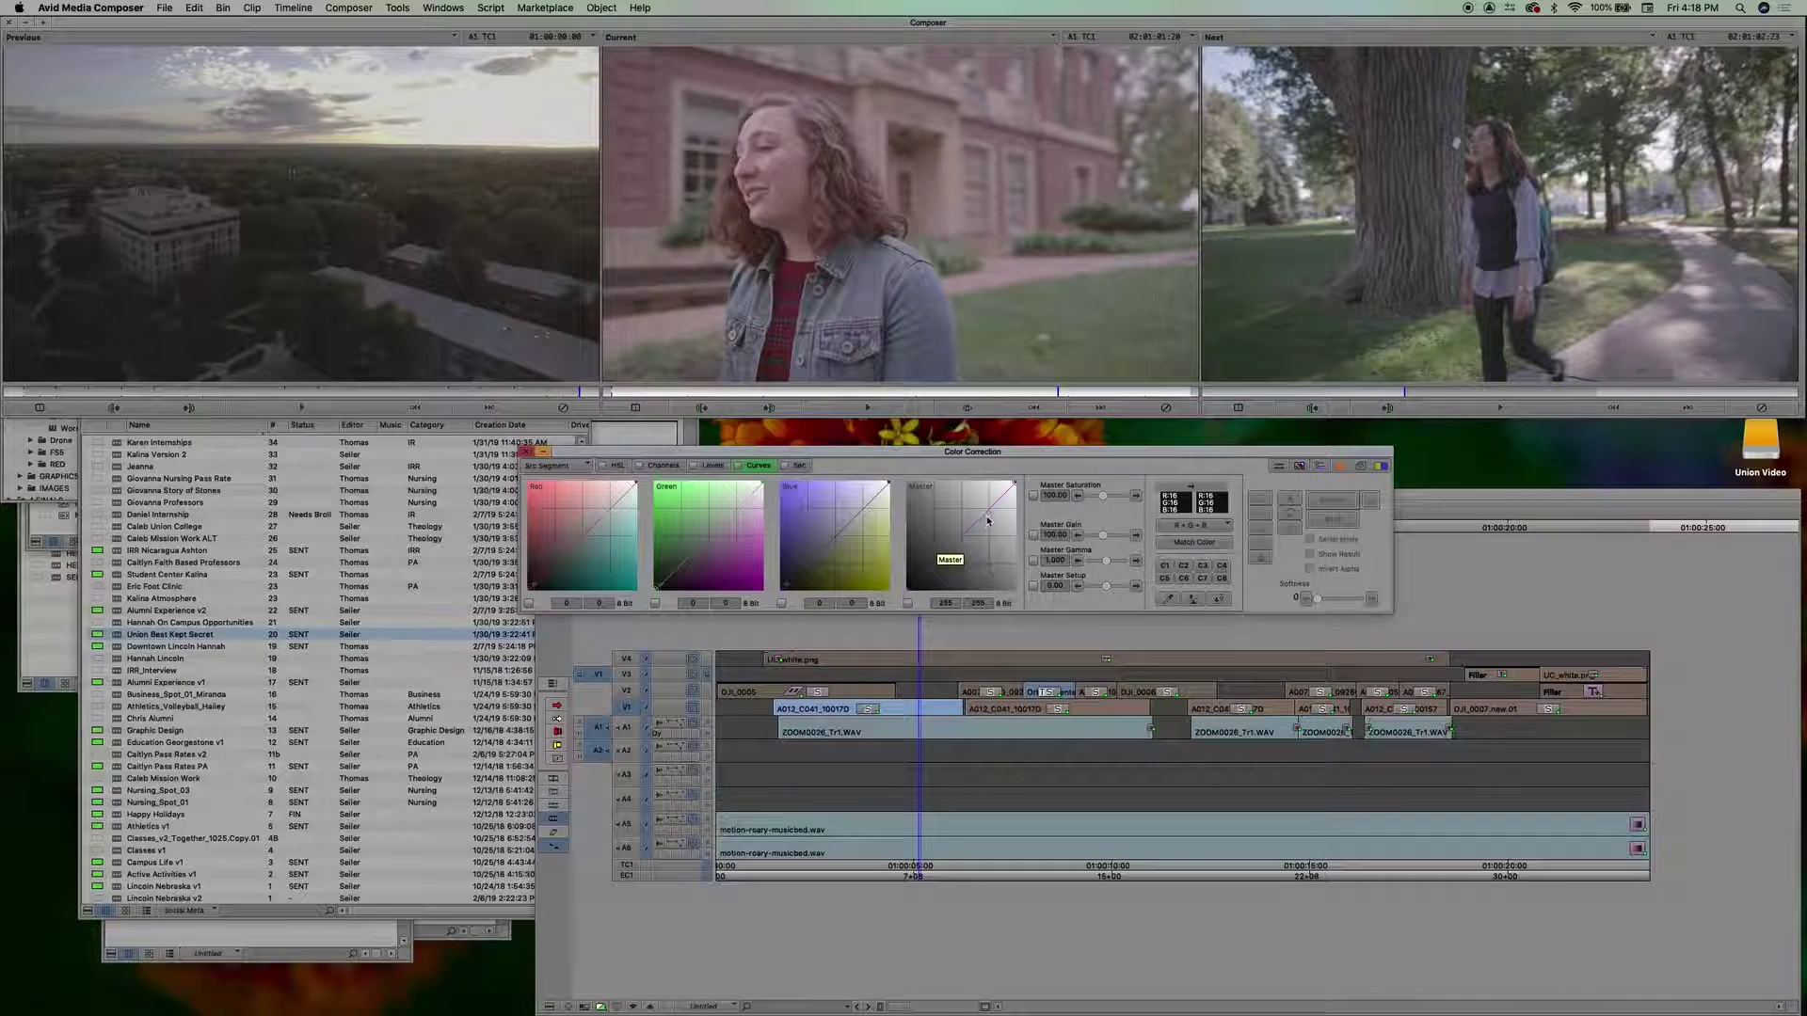
left_click_drag(979, 518, 940, 486)
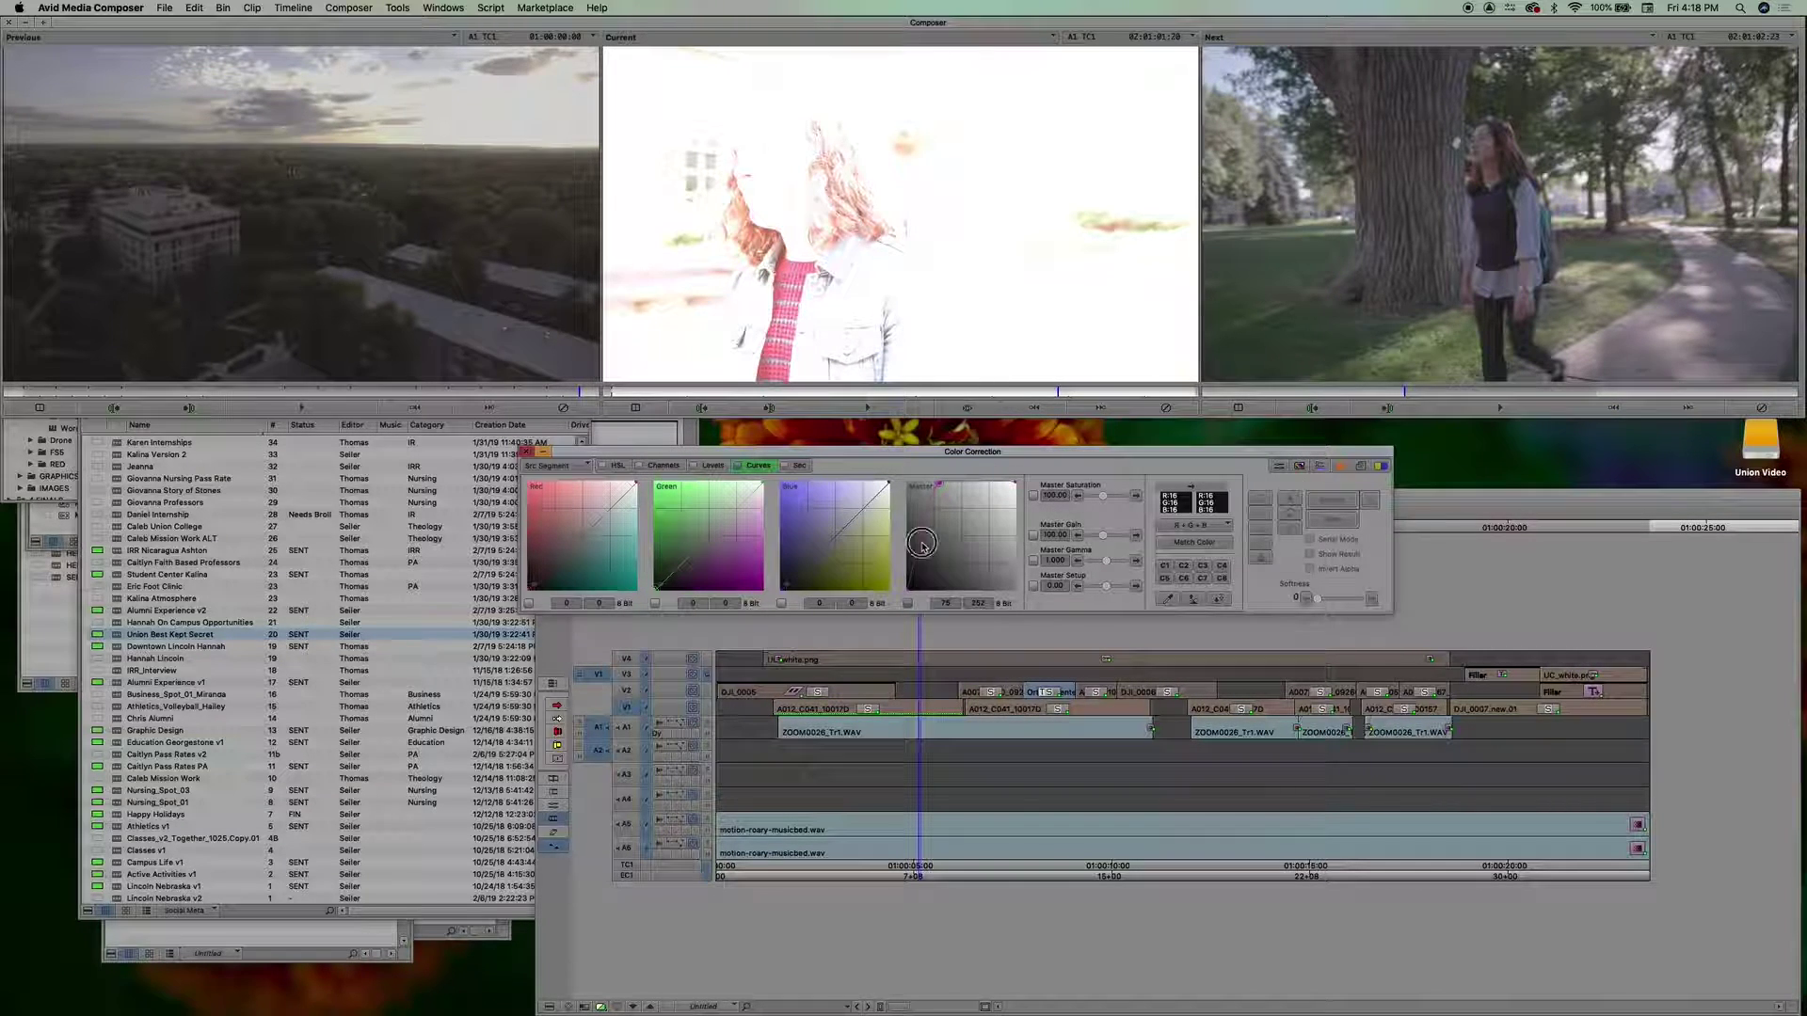
left_click_drag(830, 534, 815, 515)
left_click(738, 546)
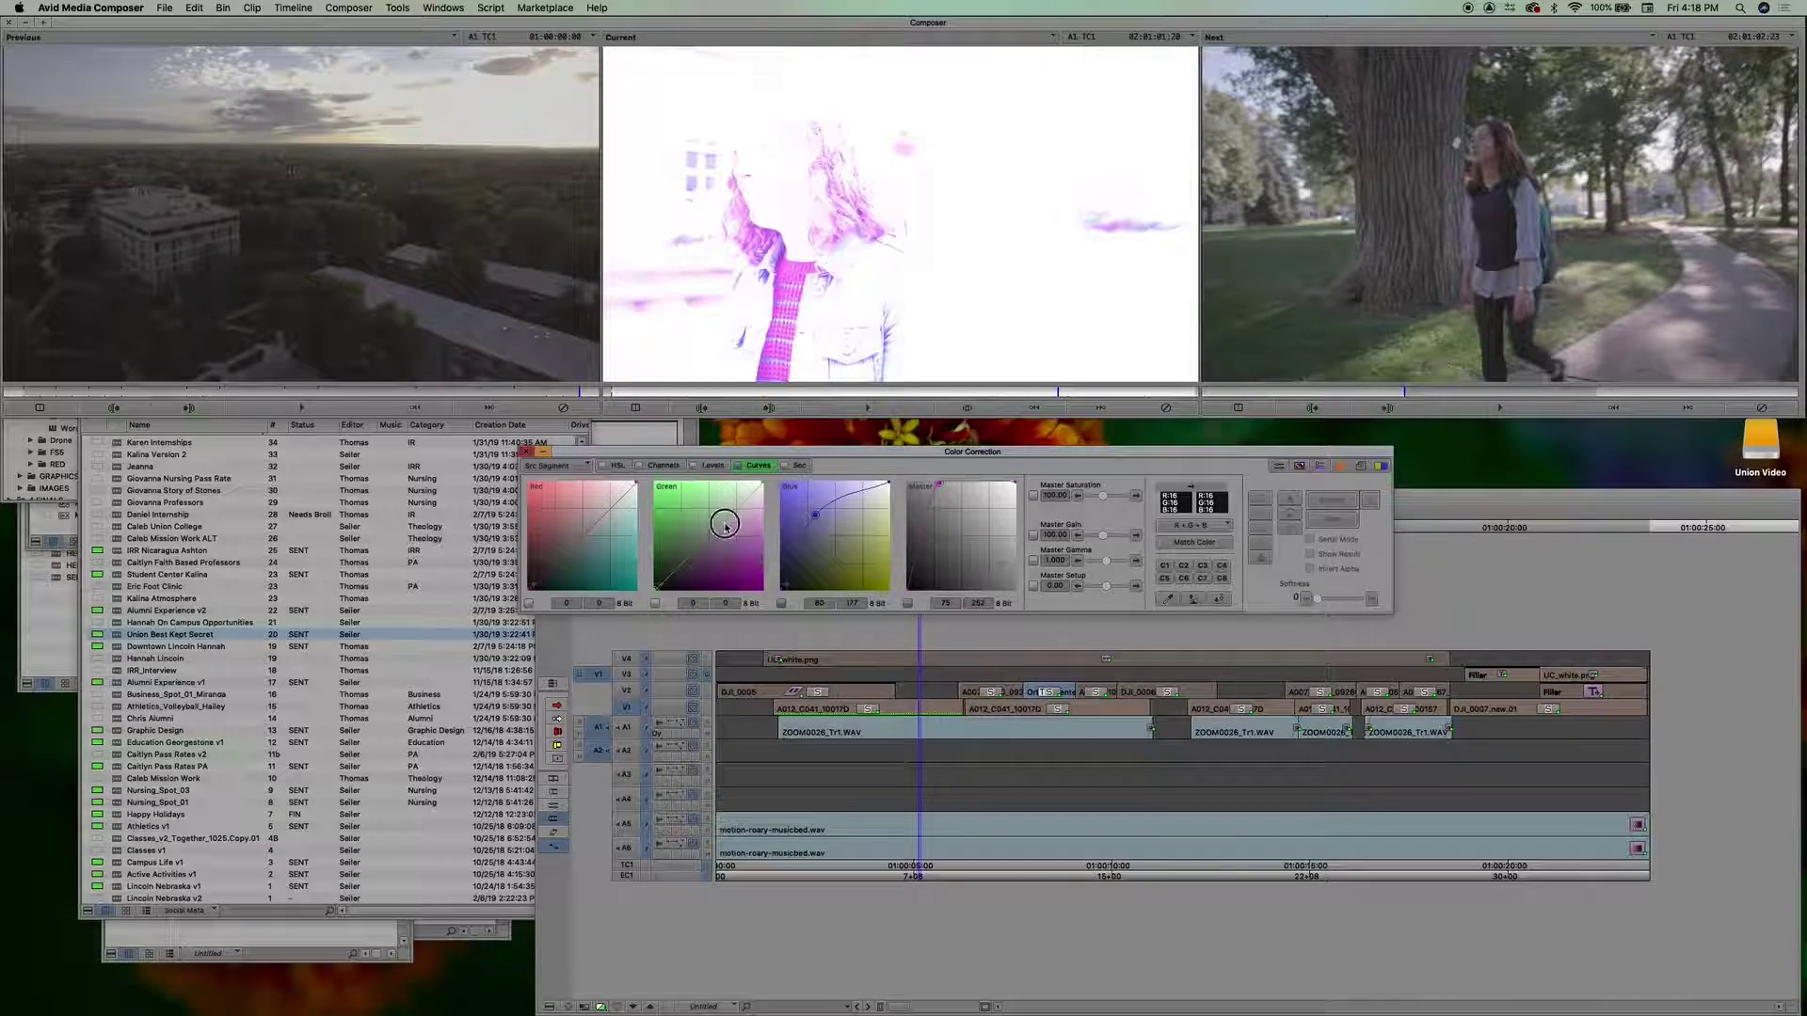
left_click_drag(740, 549, 736, 541)
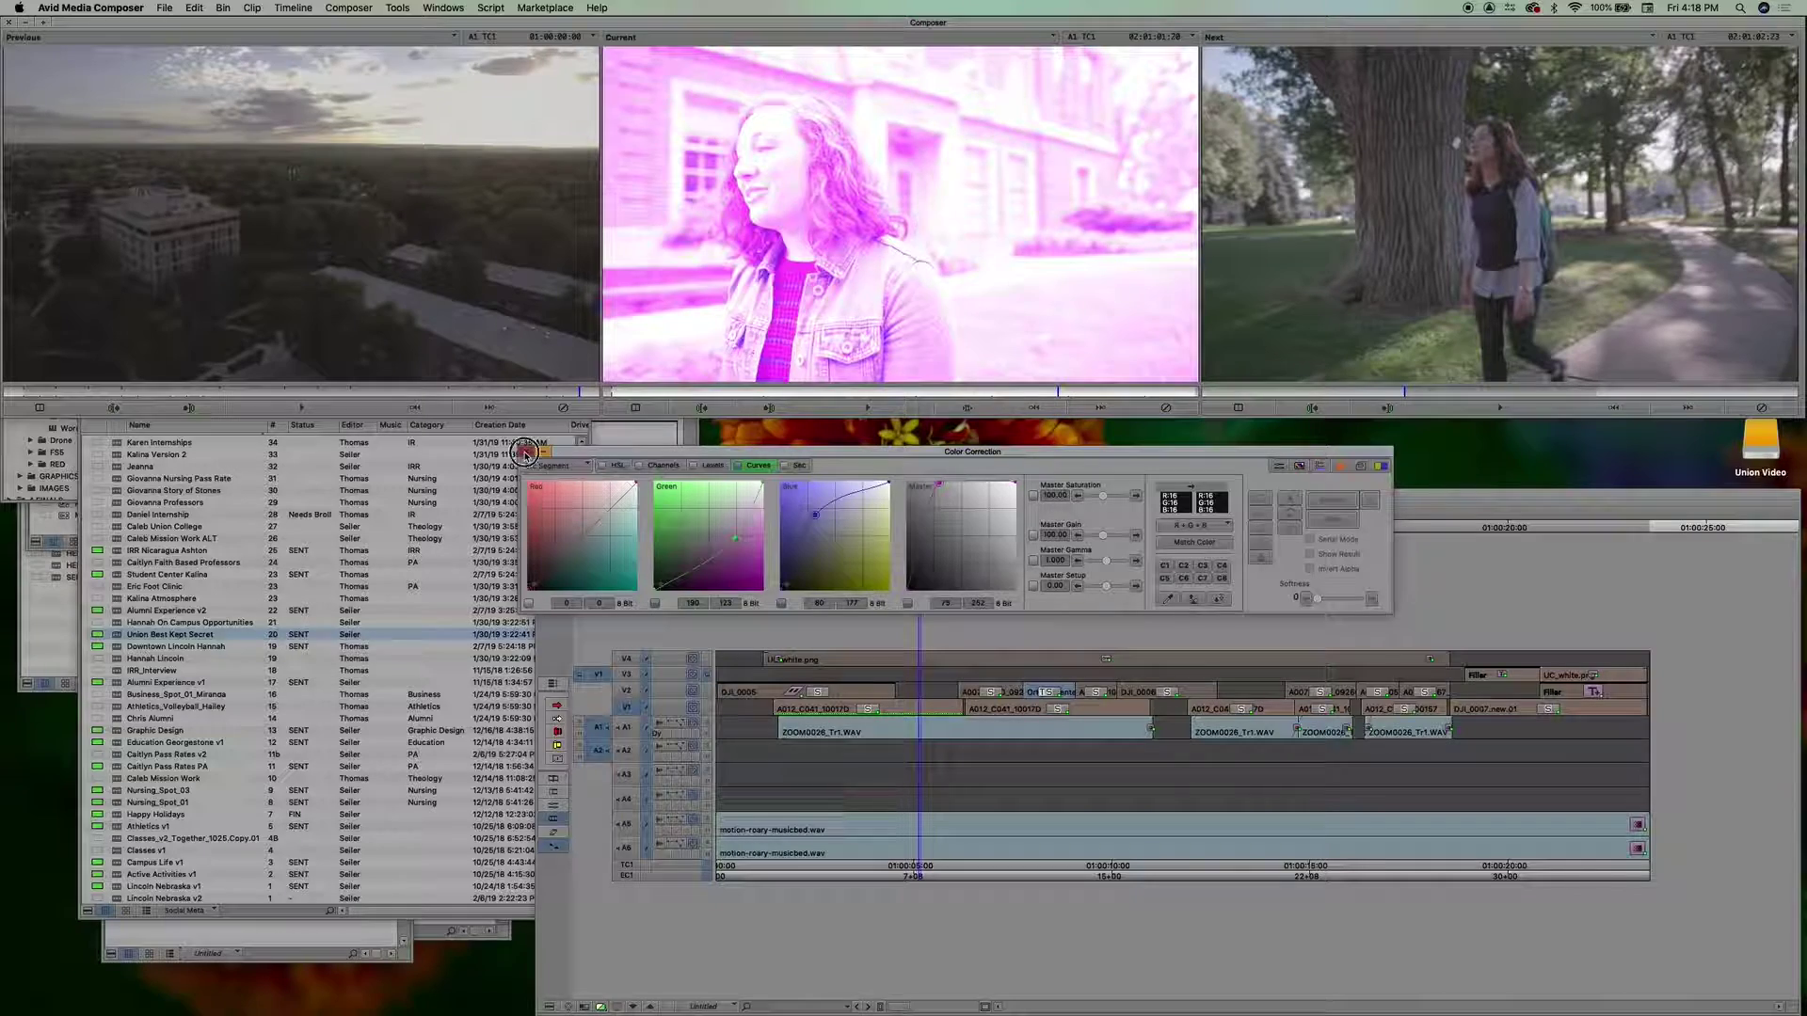
key("super+shift+1")
Step: Reselect the graded interview clip on the V1 track
left_click(936, 536)
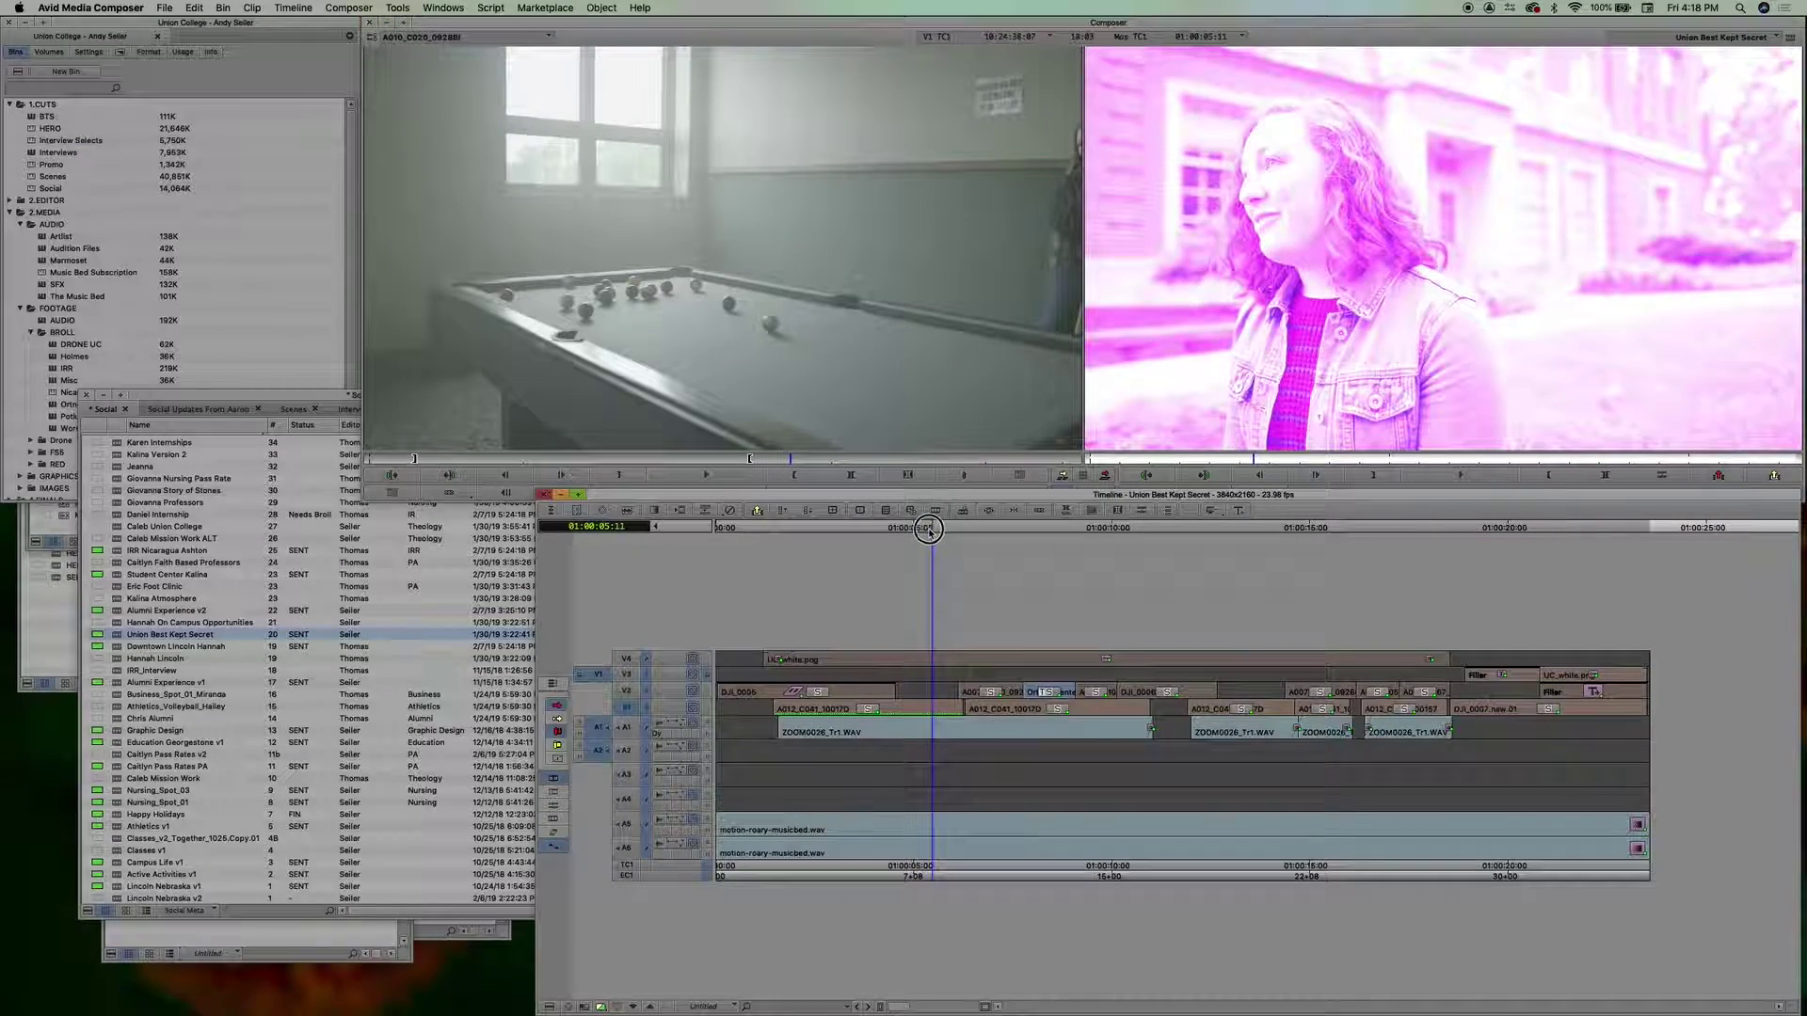
left_click_drag(895, 529, 928, 533)
left_click(951, 709)
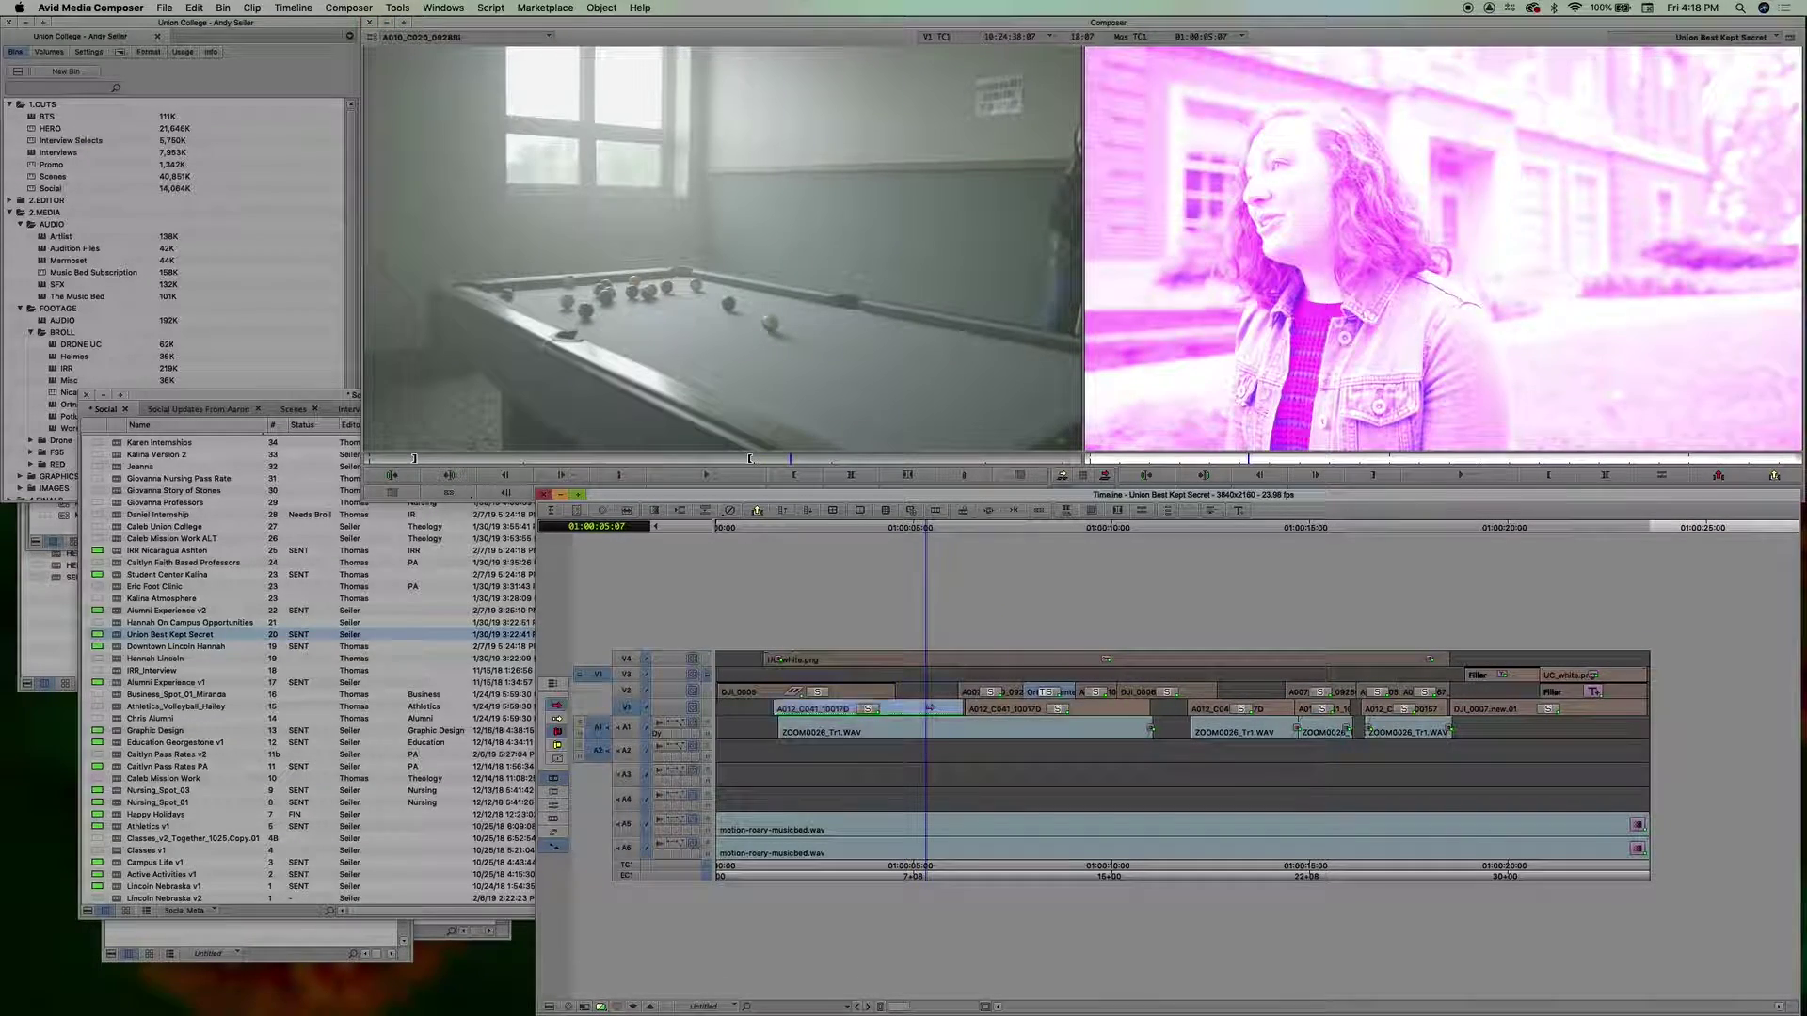
Step: Create a new bin named 'Color Effects or Whatever You WAnt' in the Project window
left_click(295, 185)
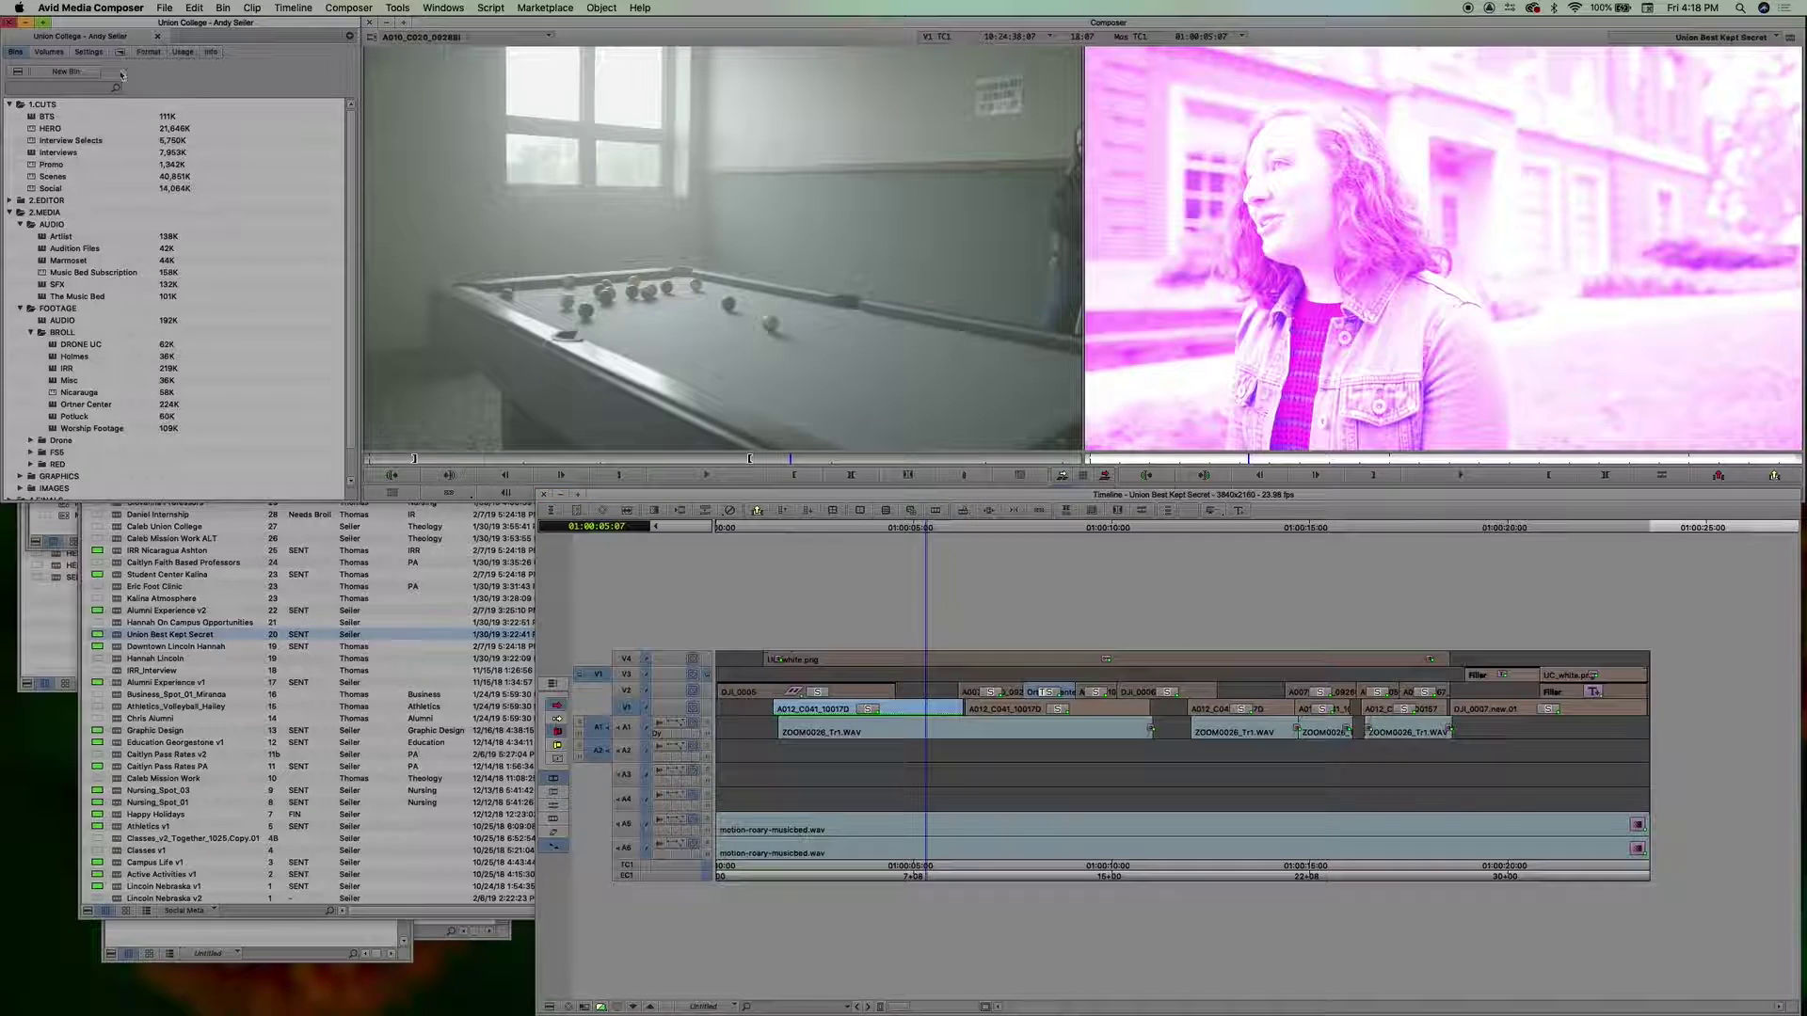
key("super+n")
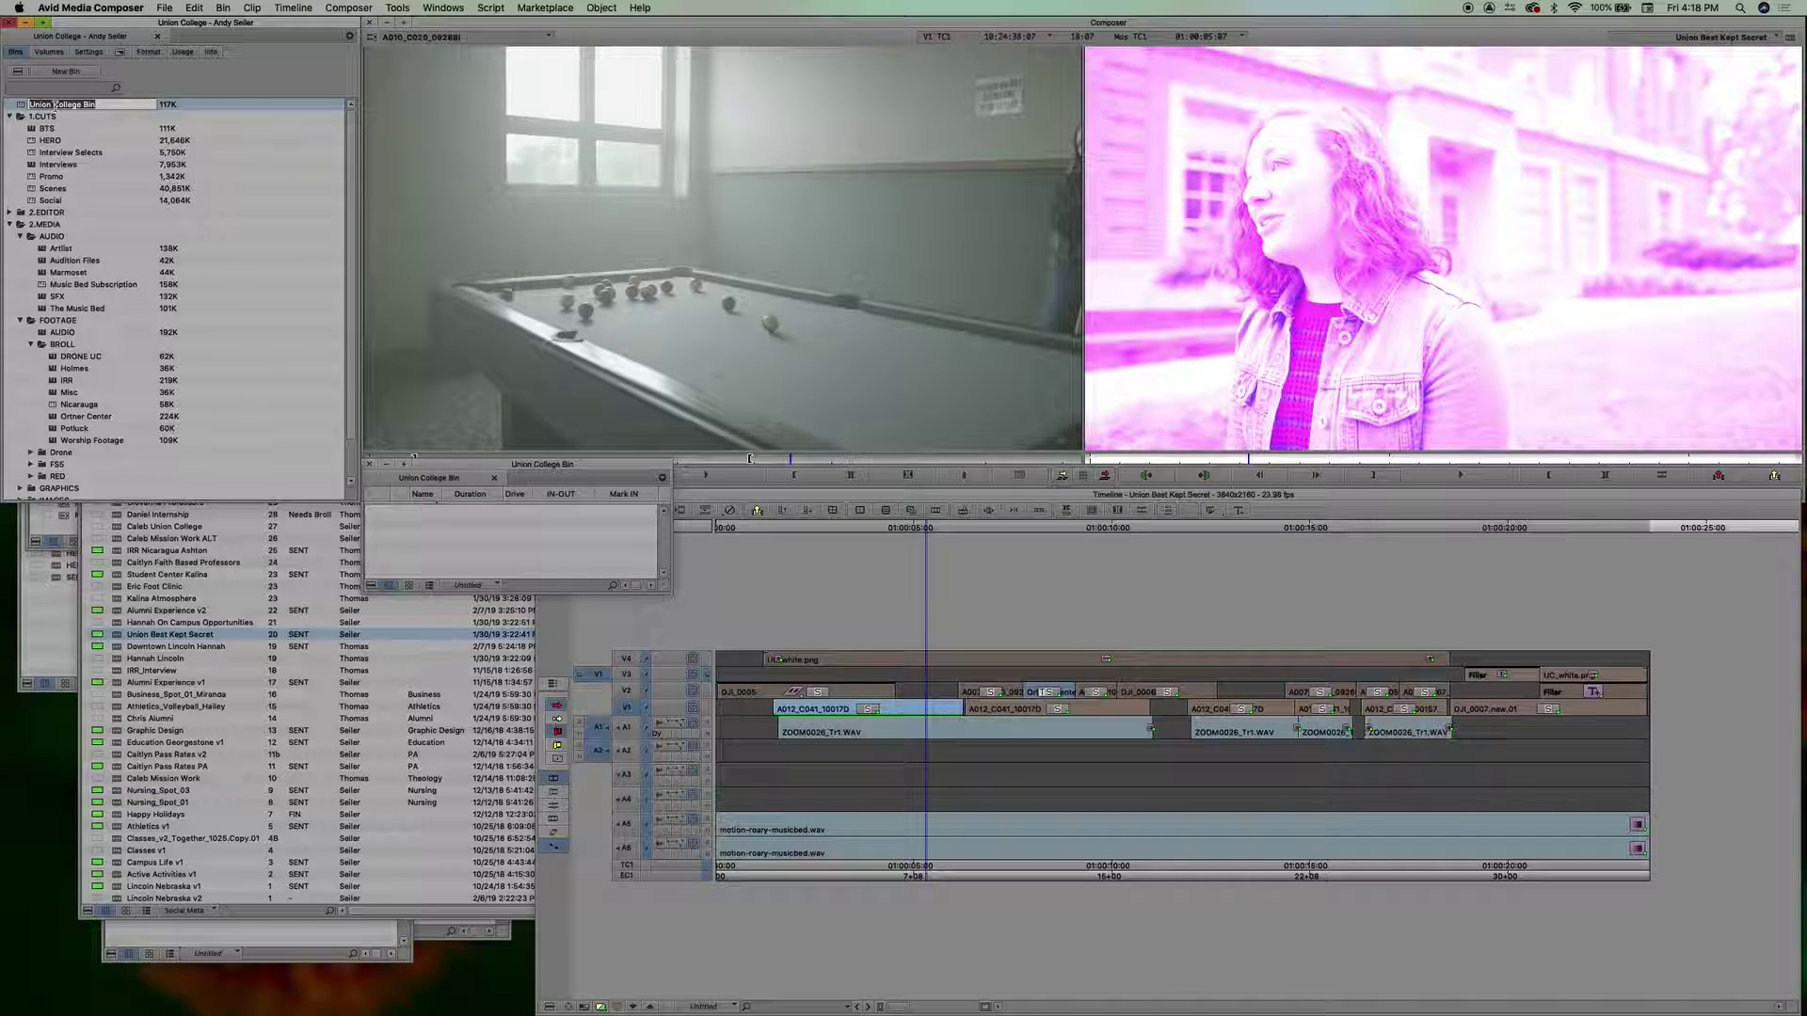
type("Color Effects or Whatever Y")
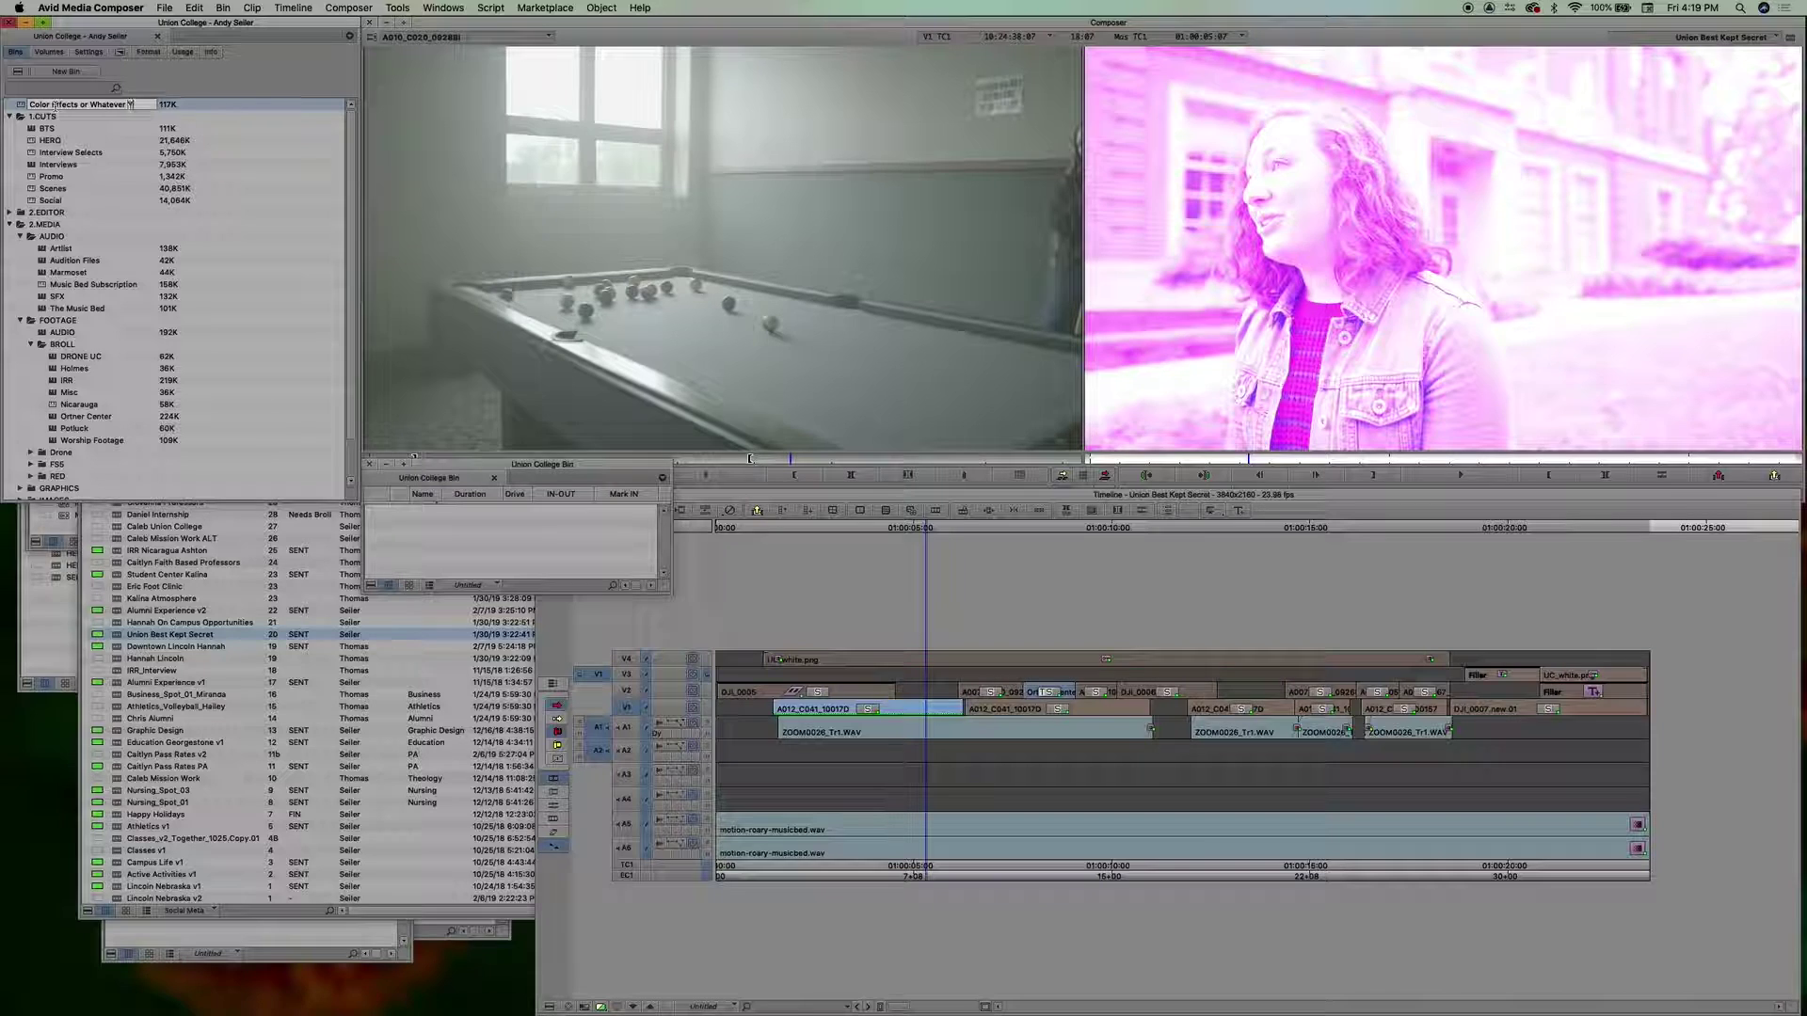
type("ou WAnt")
key("Return")
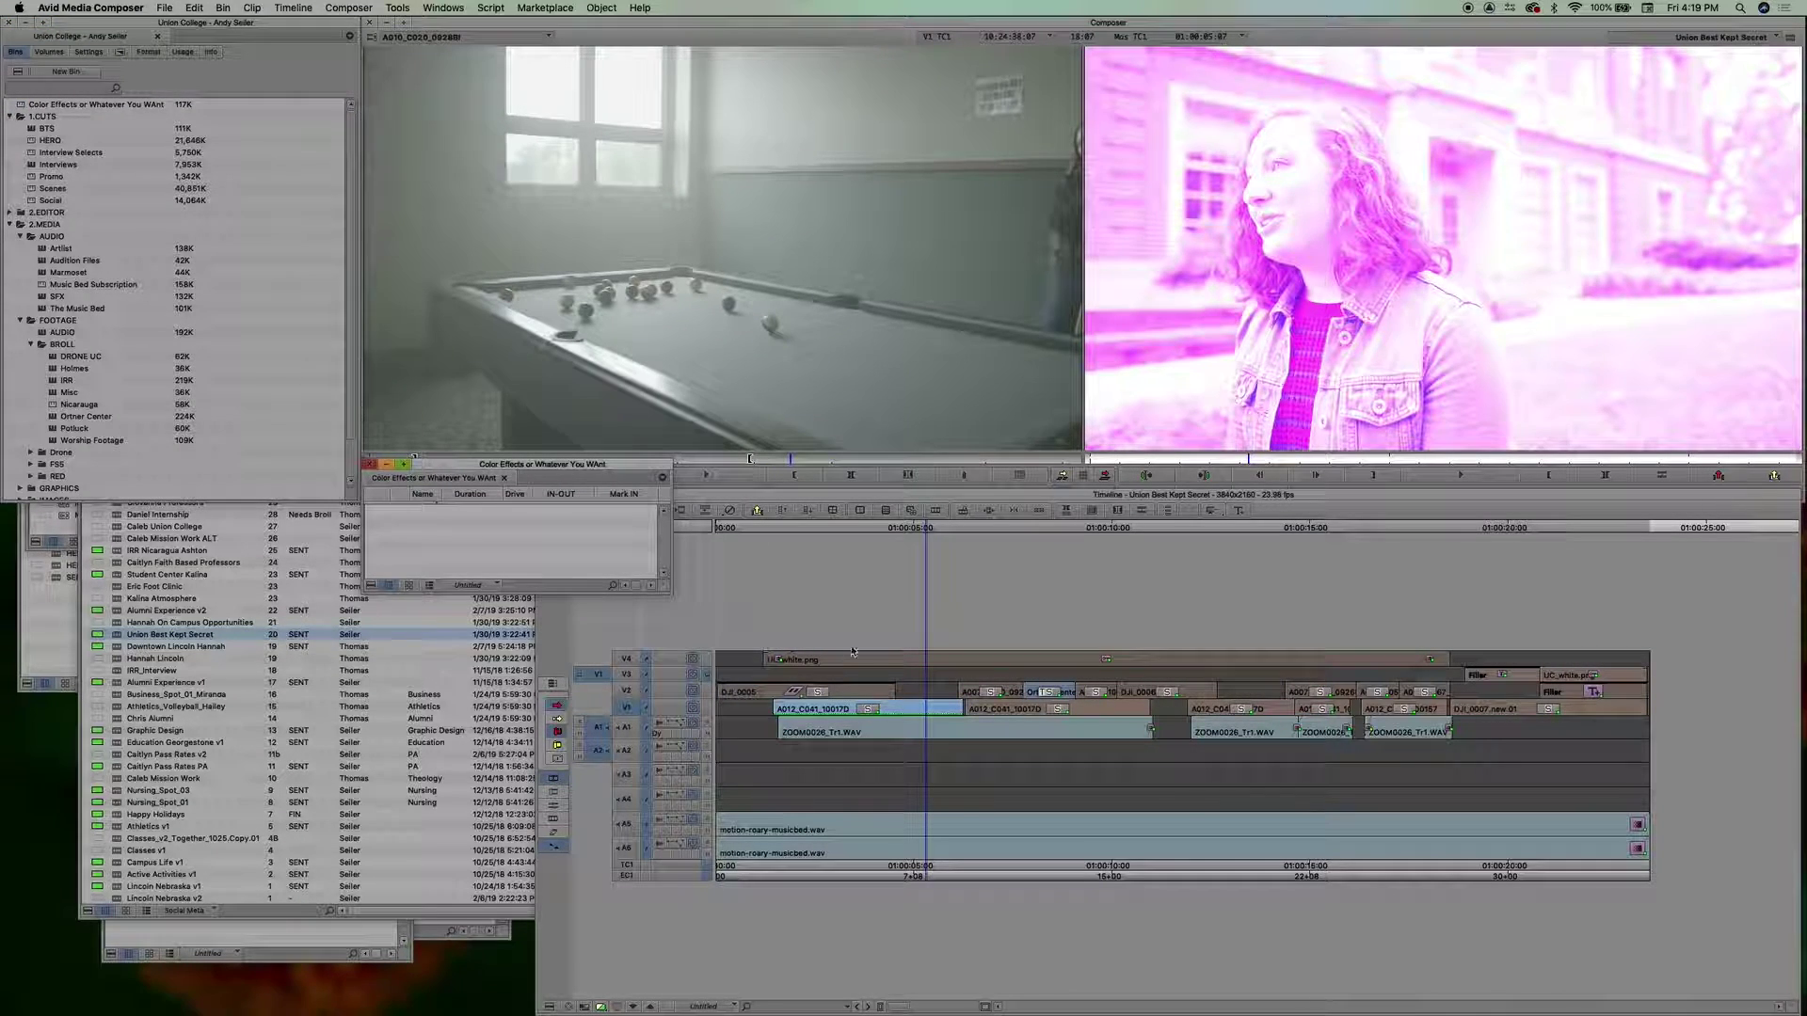
left_click(751, 487)
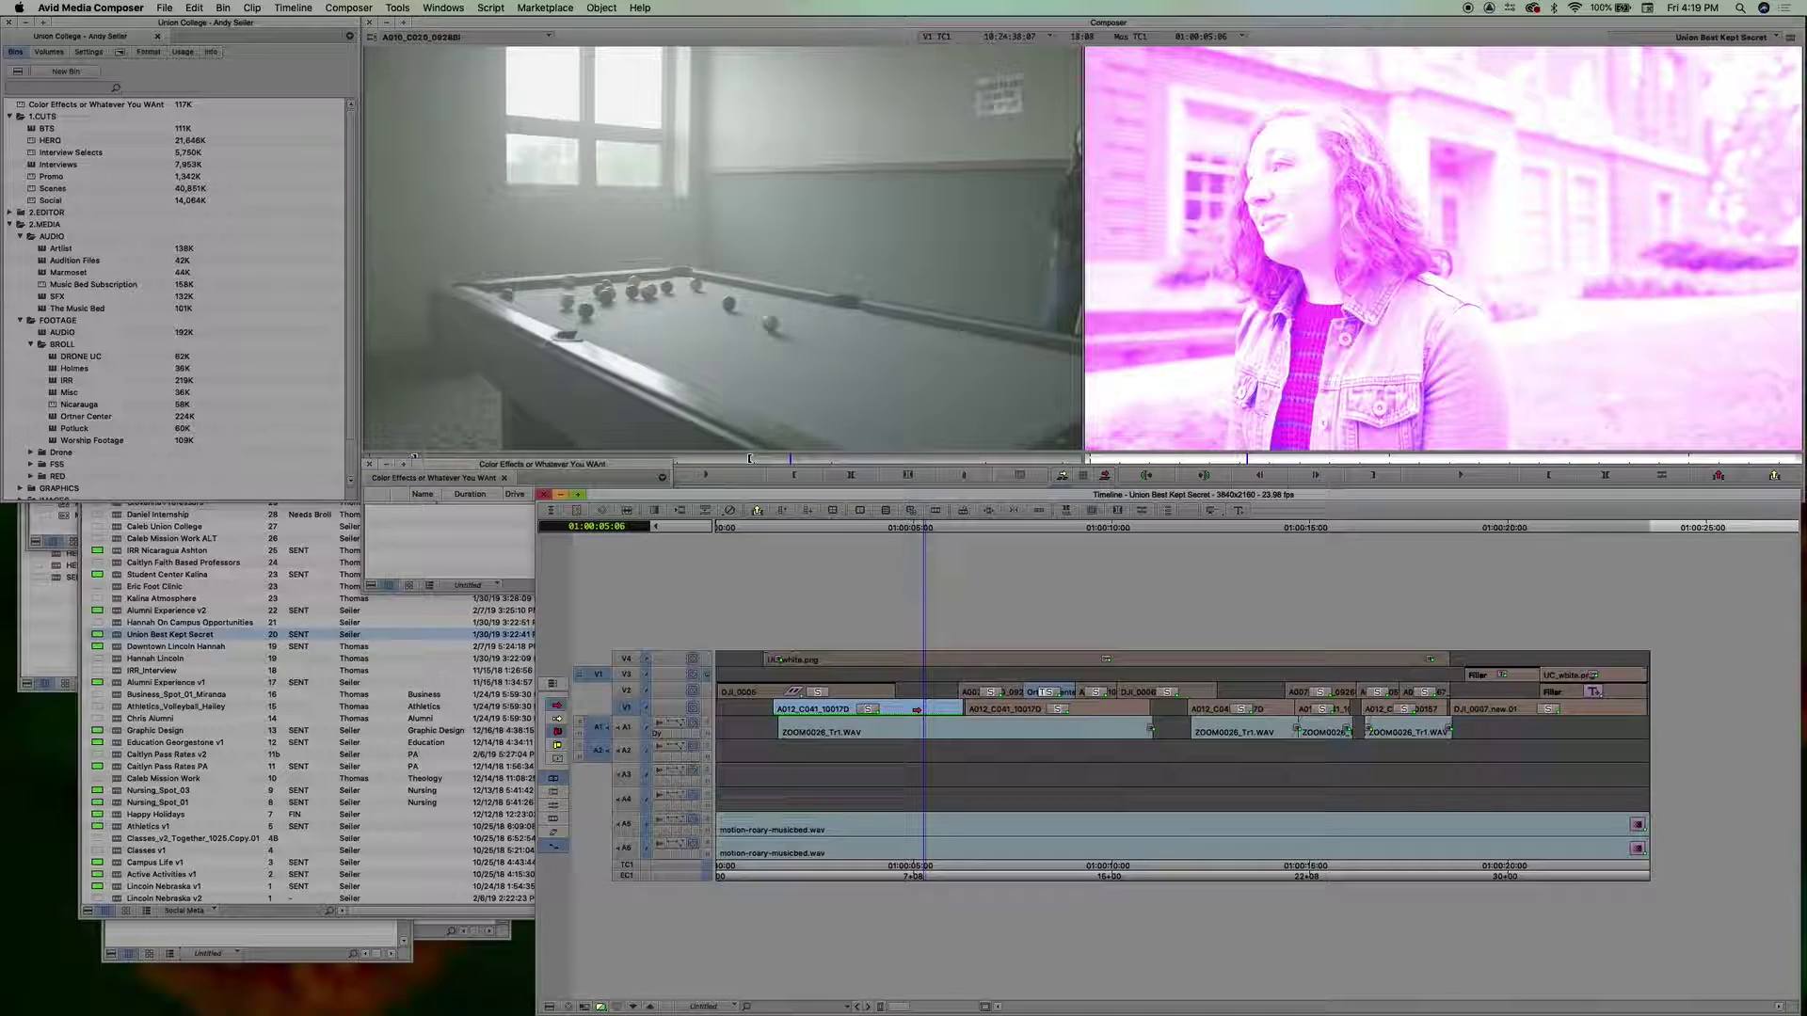
Step: Drag the clip's Color Correction effect from the Effect Editor into the new bin
left_click(988, 510)
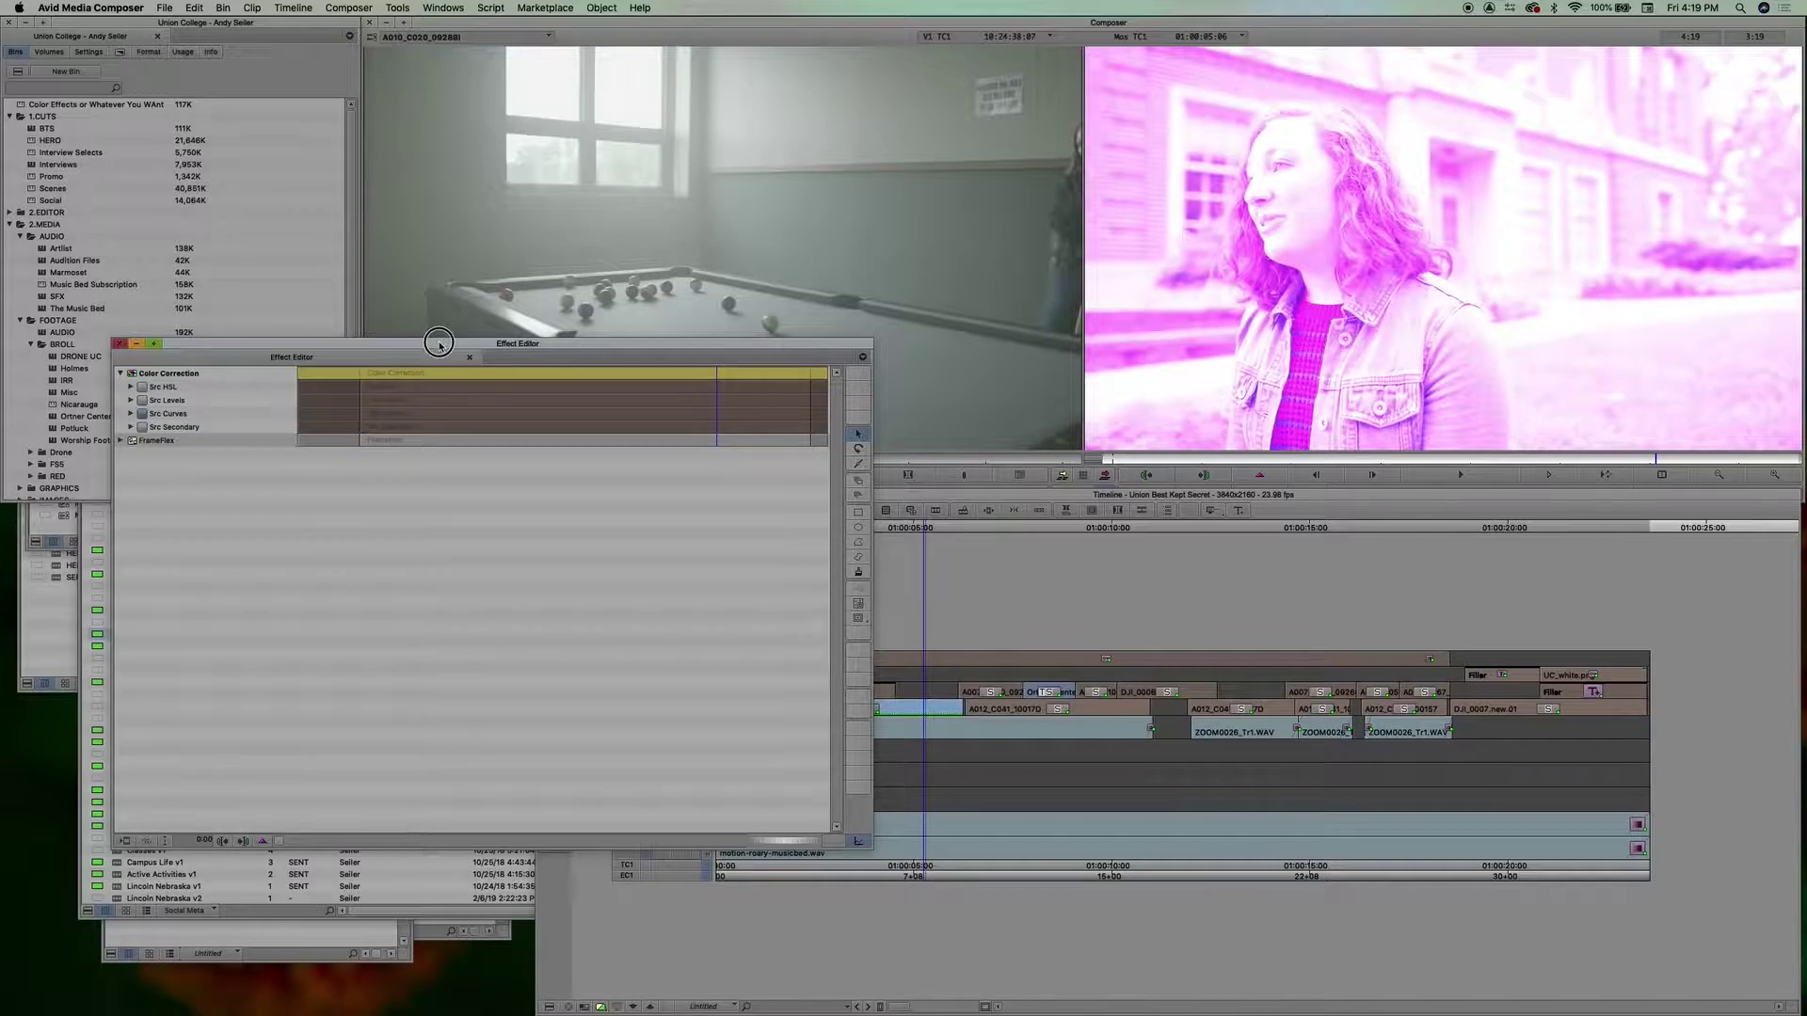
left_click_drag(439, 343, 660, 808)
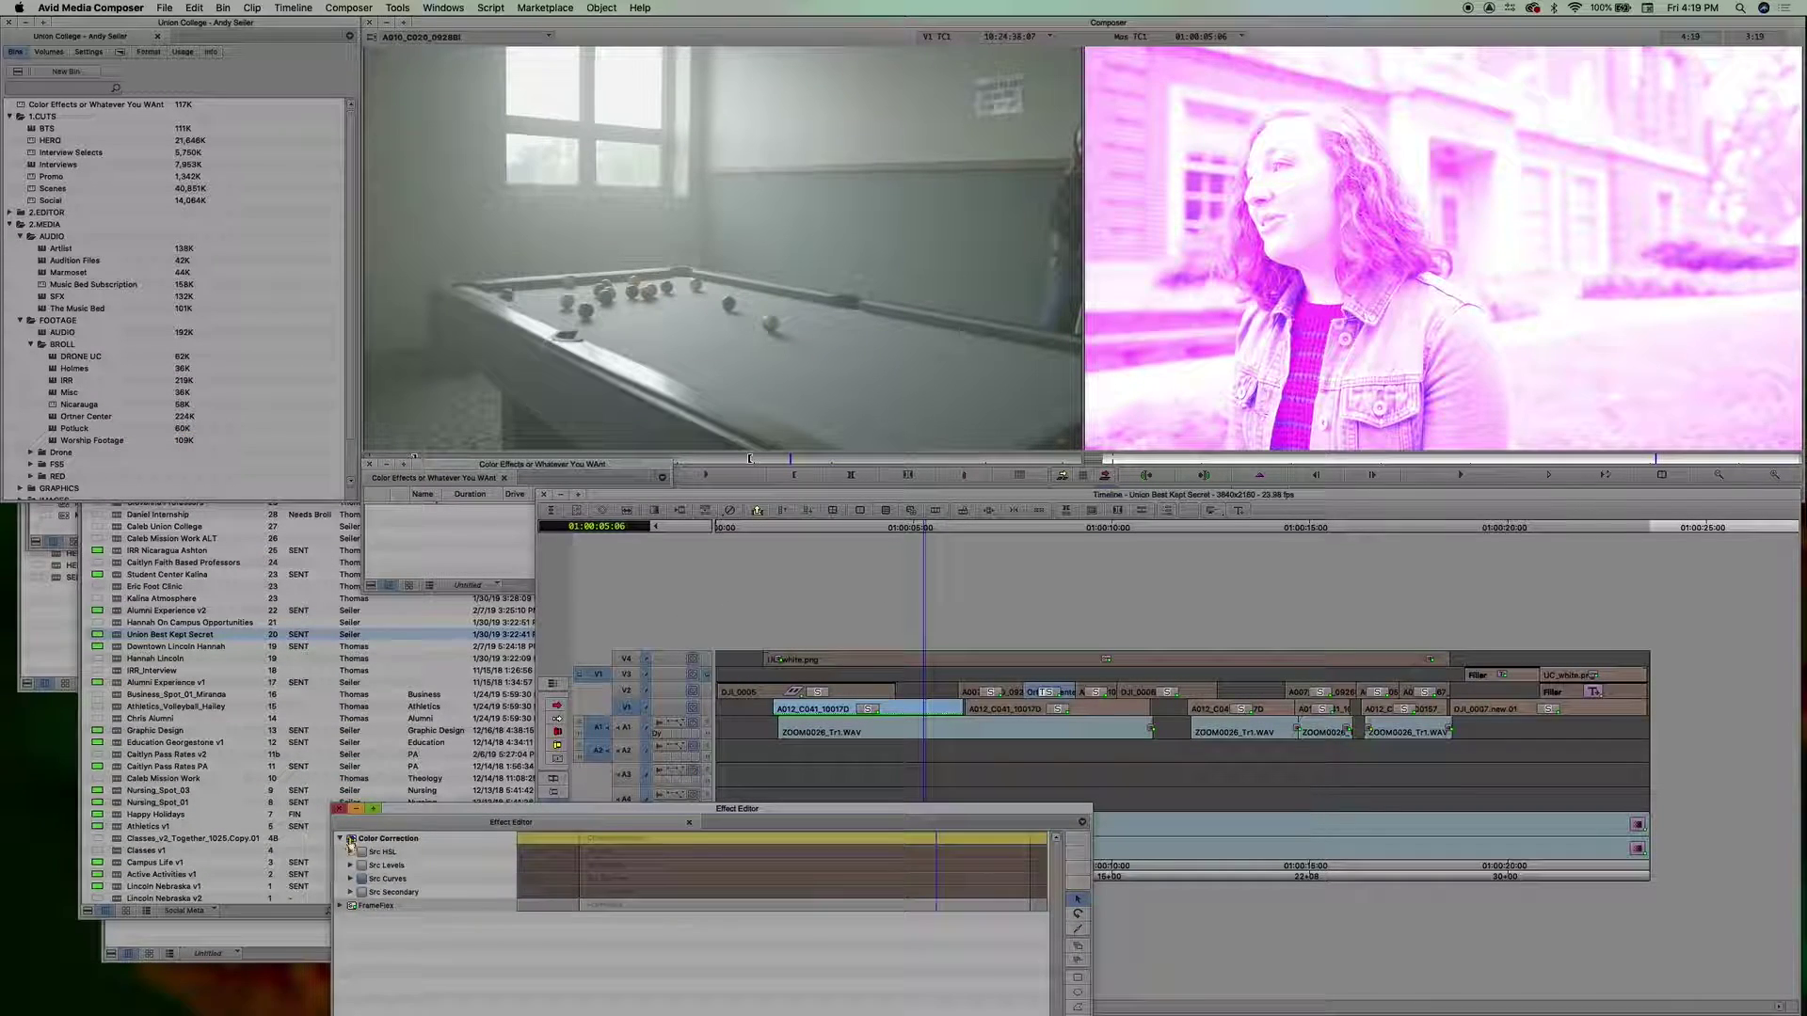
left_click_drag(350, 840, 453, 528)
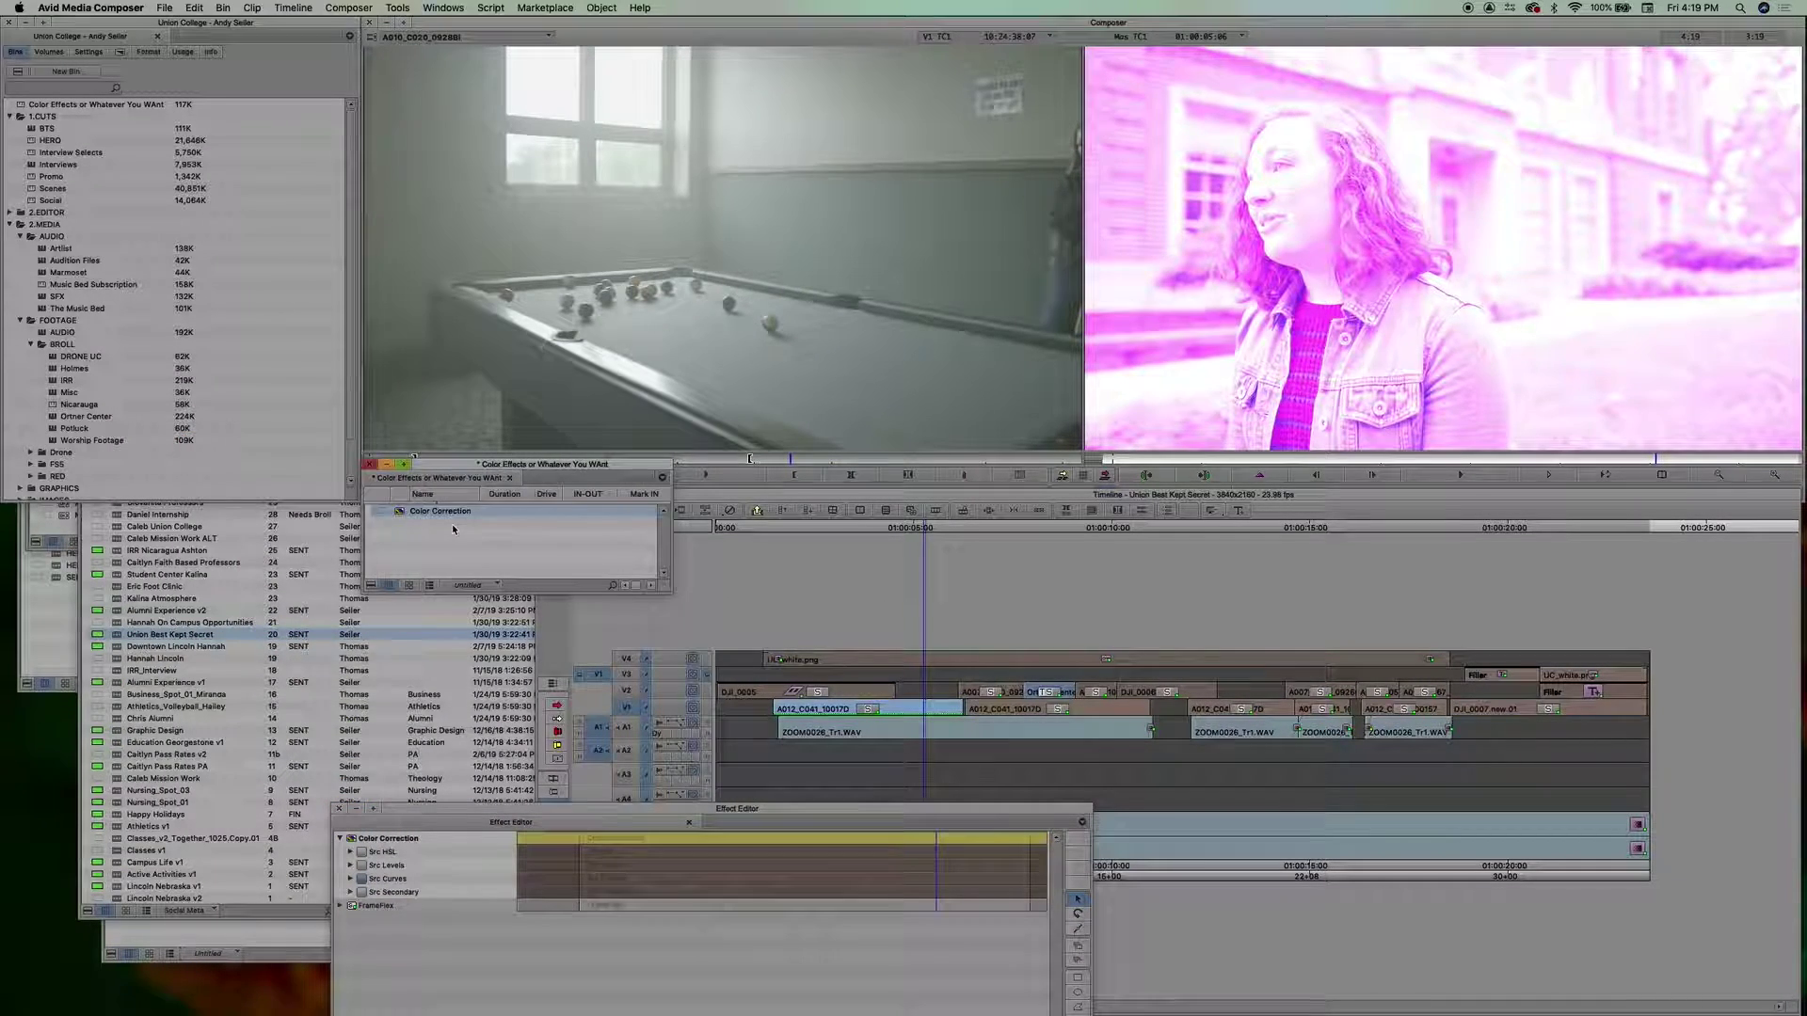
left_click(466, 563)
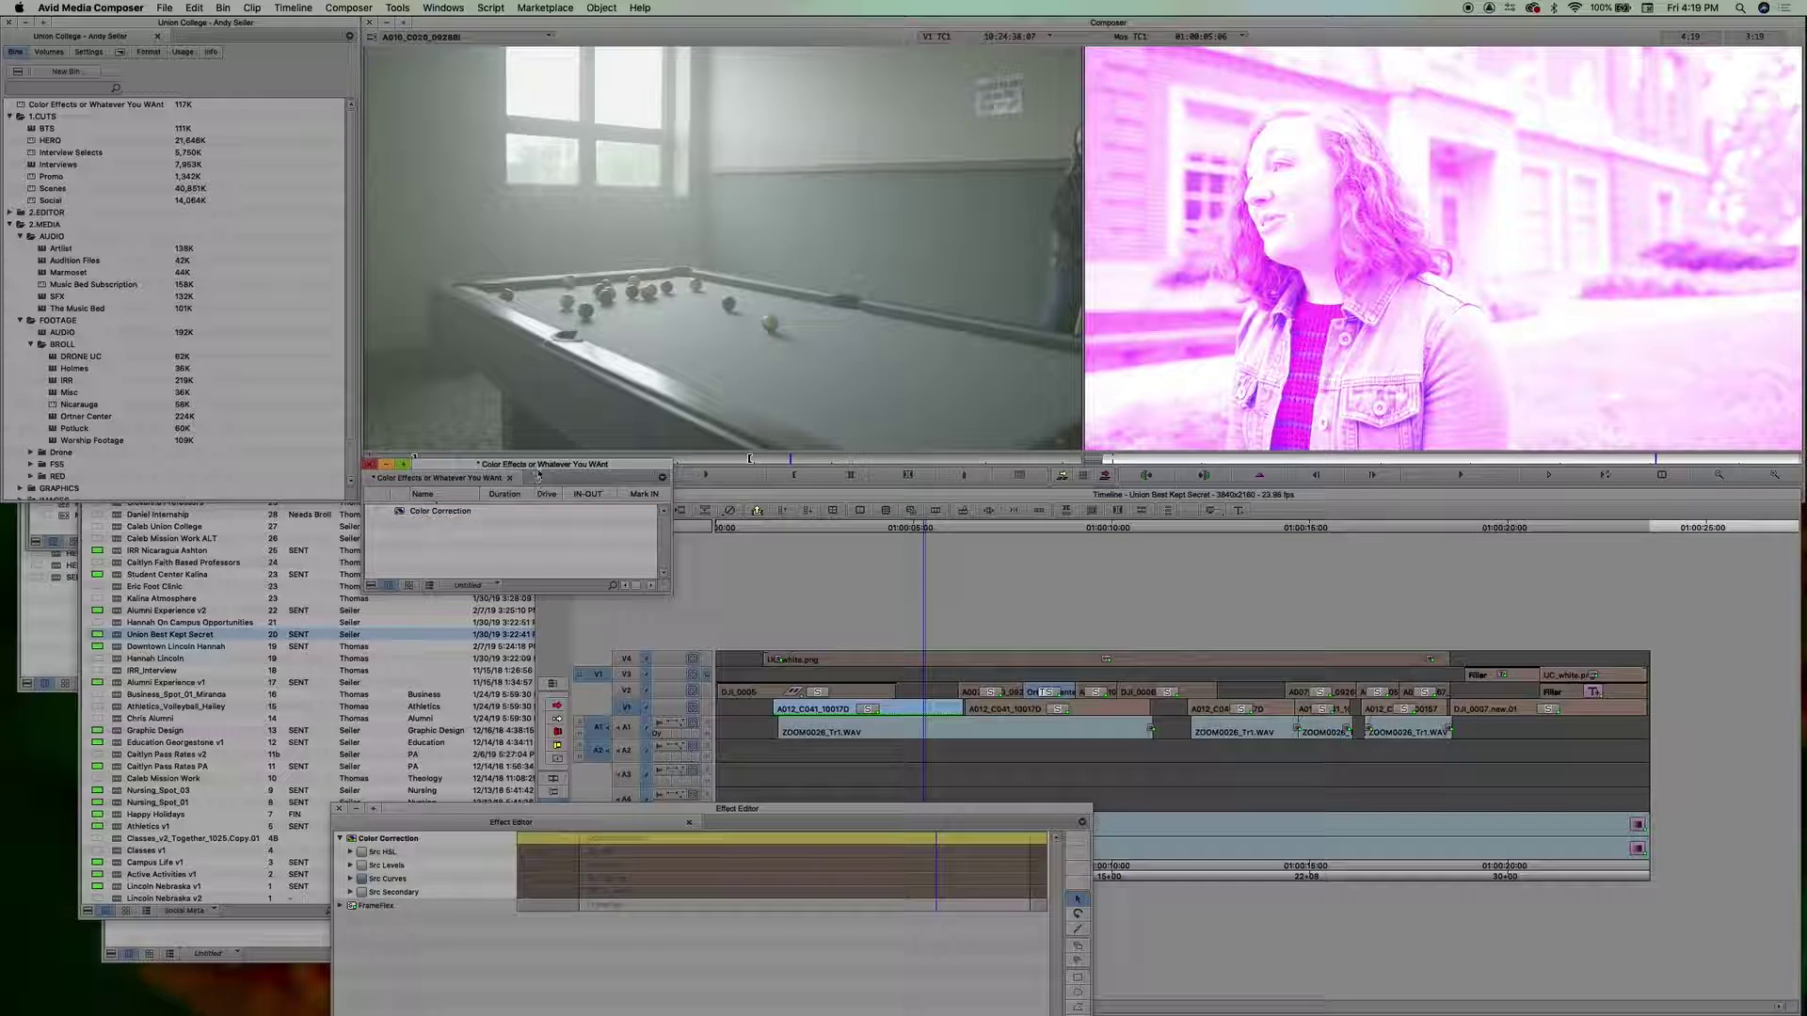
left_click_drag(537, 475, 933, 403)
Step: Rename the template 'Color of Perfection' and close the Effect Editor
left_click(836, 438)
left_click(836, 439)
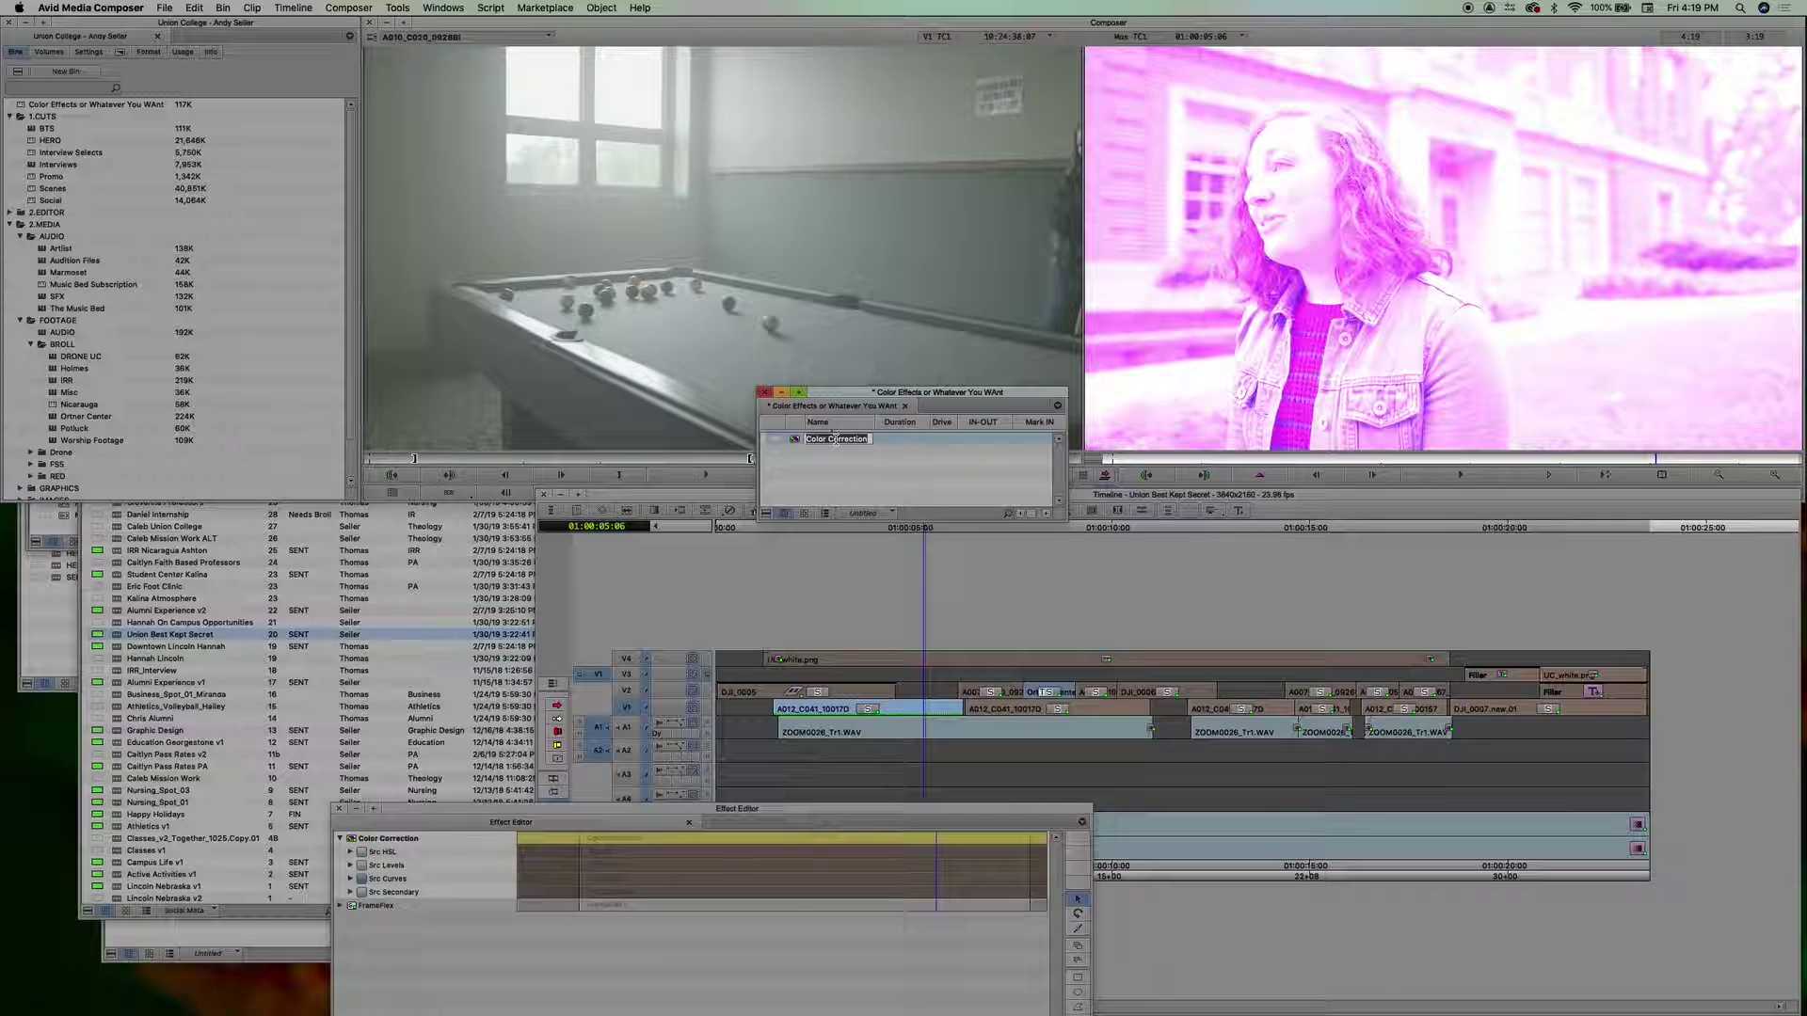
type("Color of")
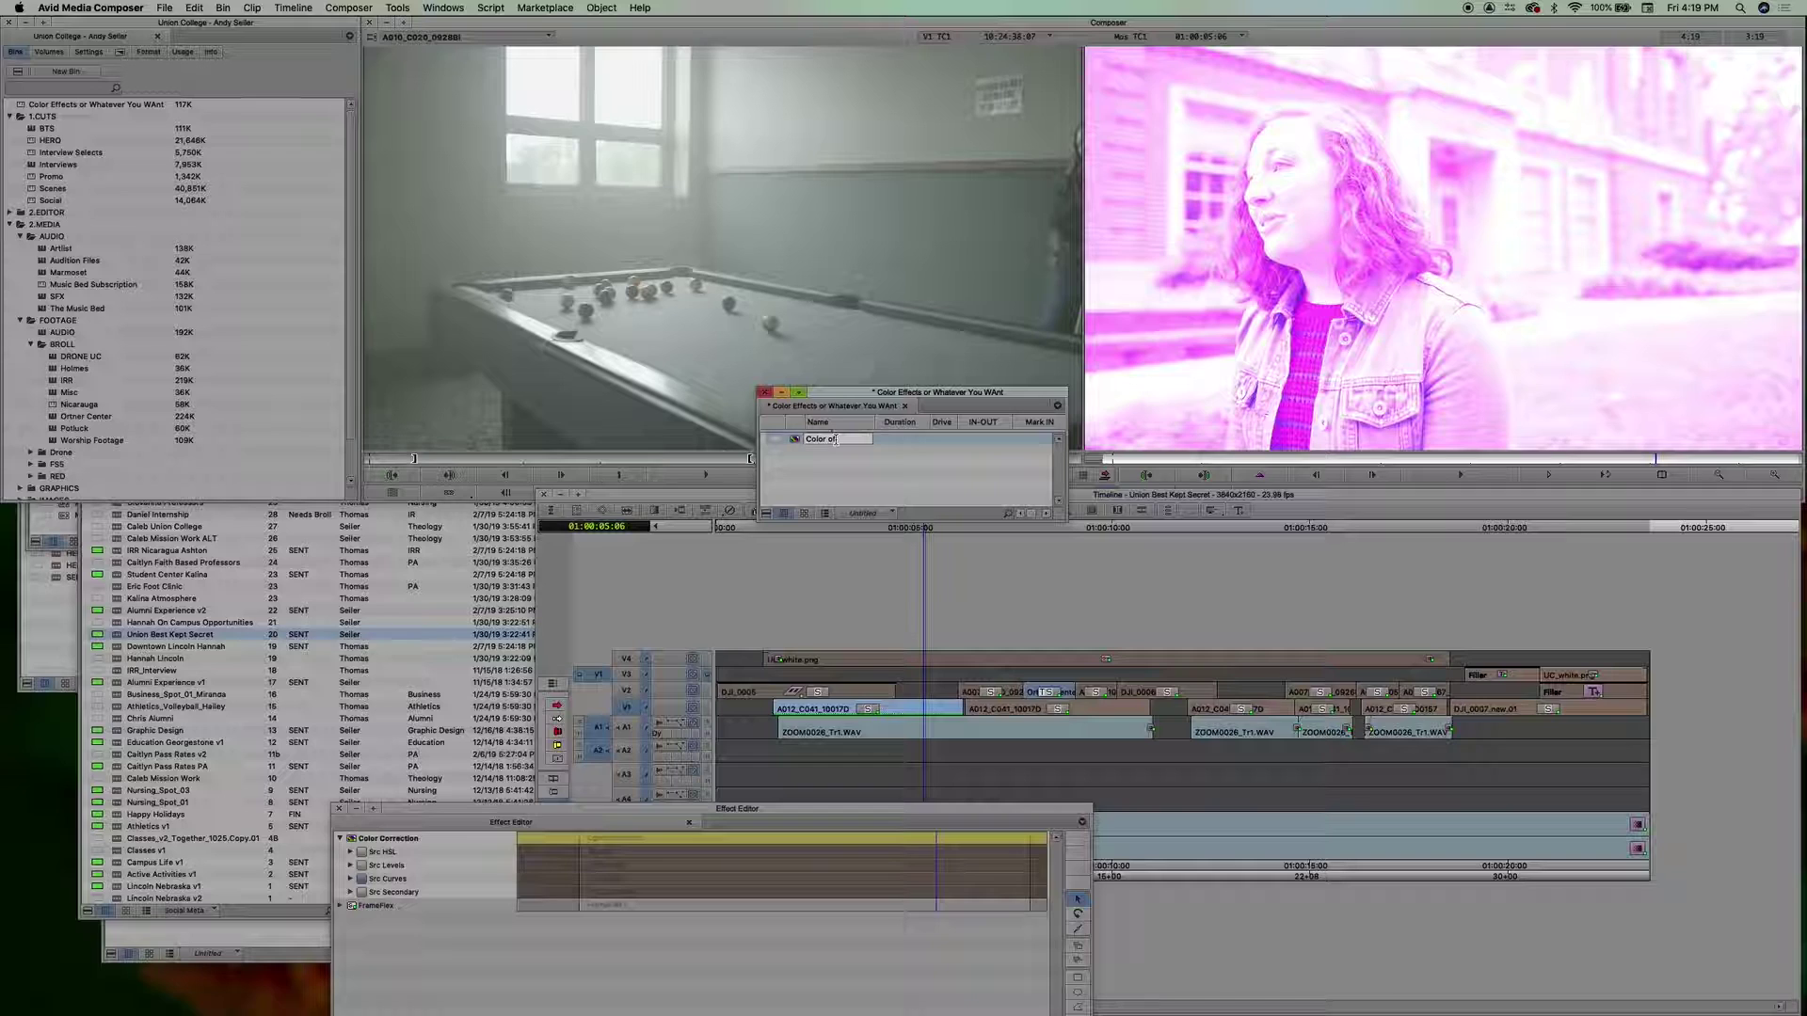
type(" Perfection")
key("Return")
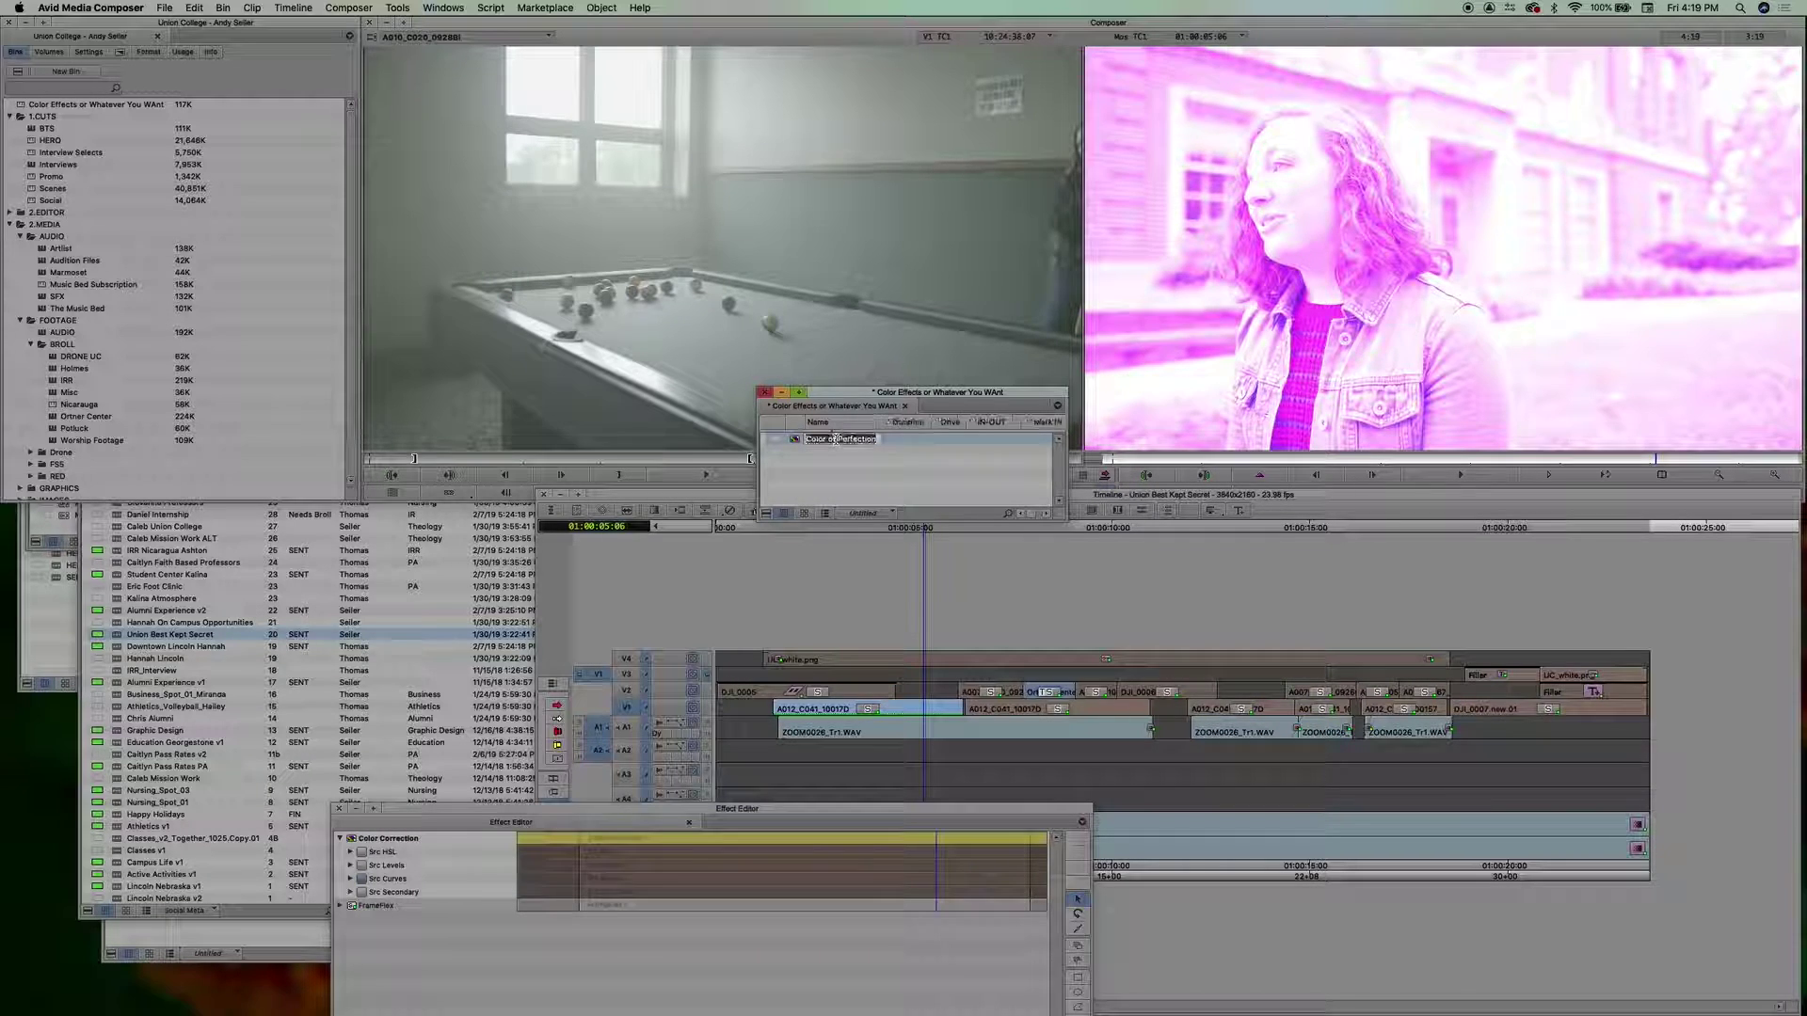
left_click(856, 486)
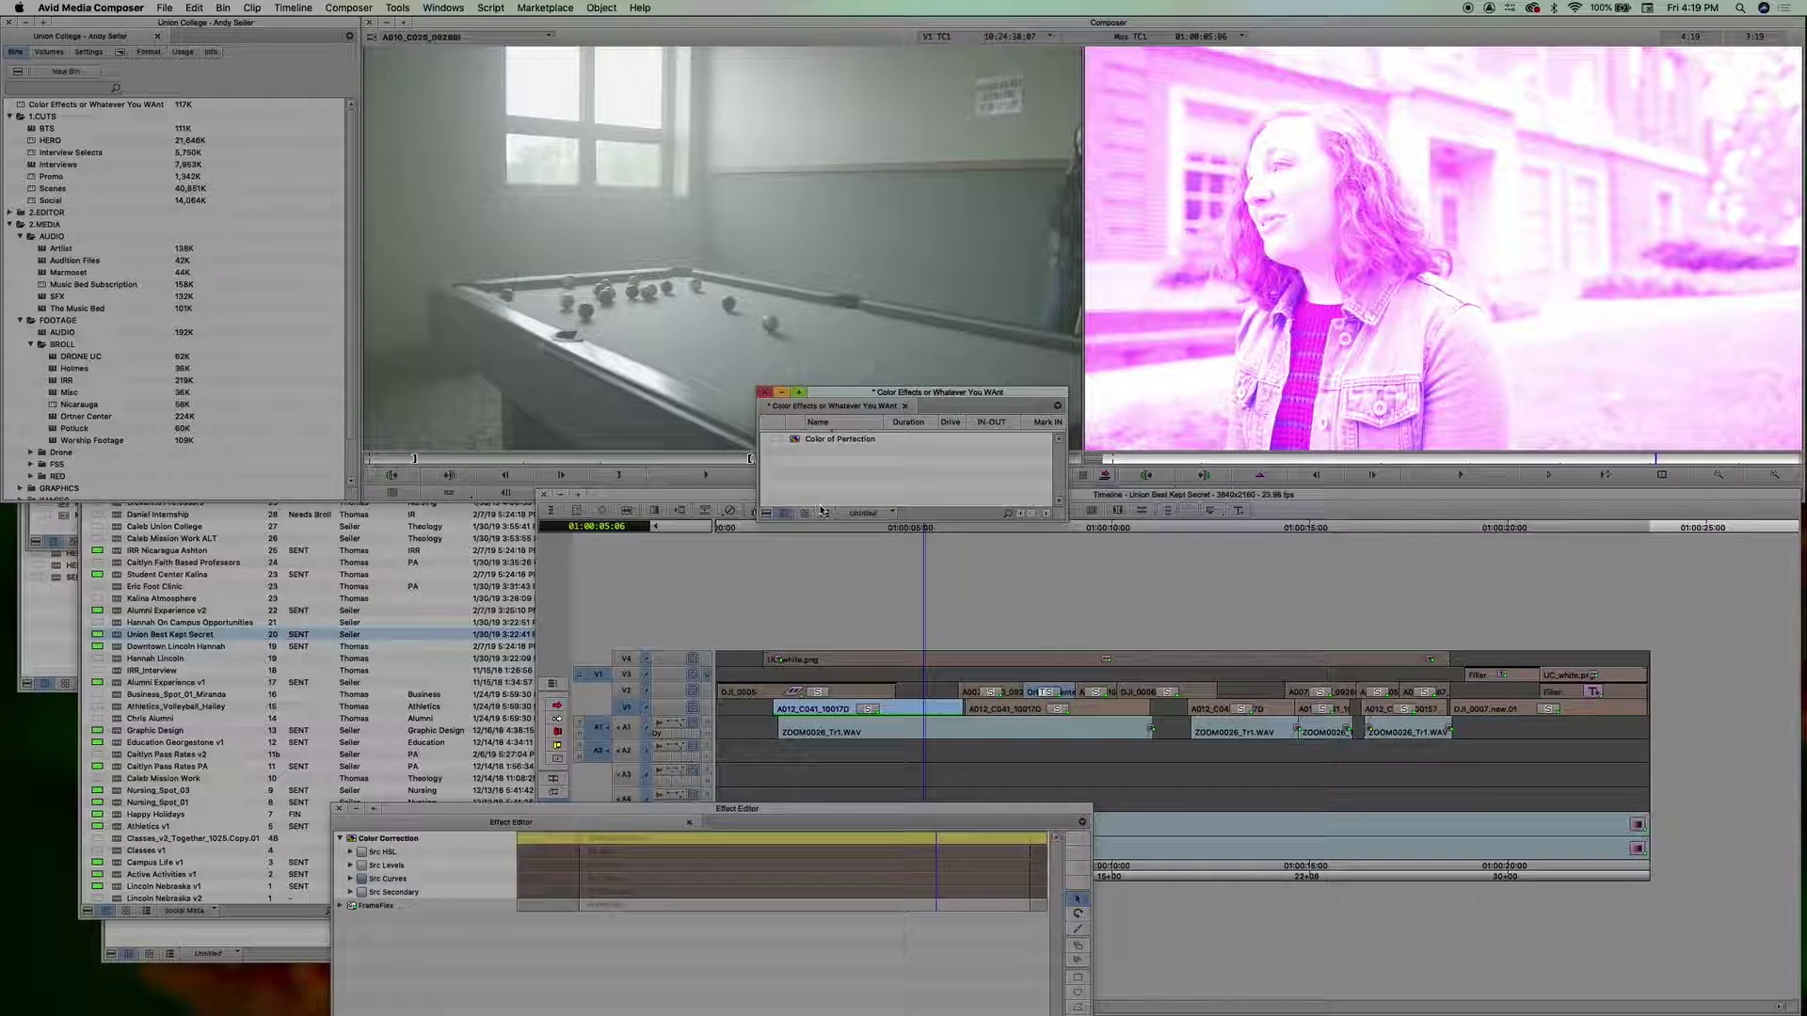
left_click(845, 595)
left_click_drag(814, 527, 720, 541)
Step: Open the Color Effects or Whatever You WAnt bin and cancel the export dialog
key("space")
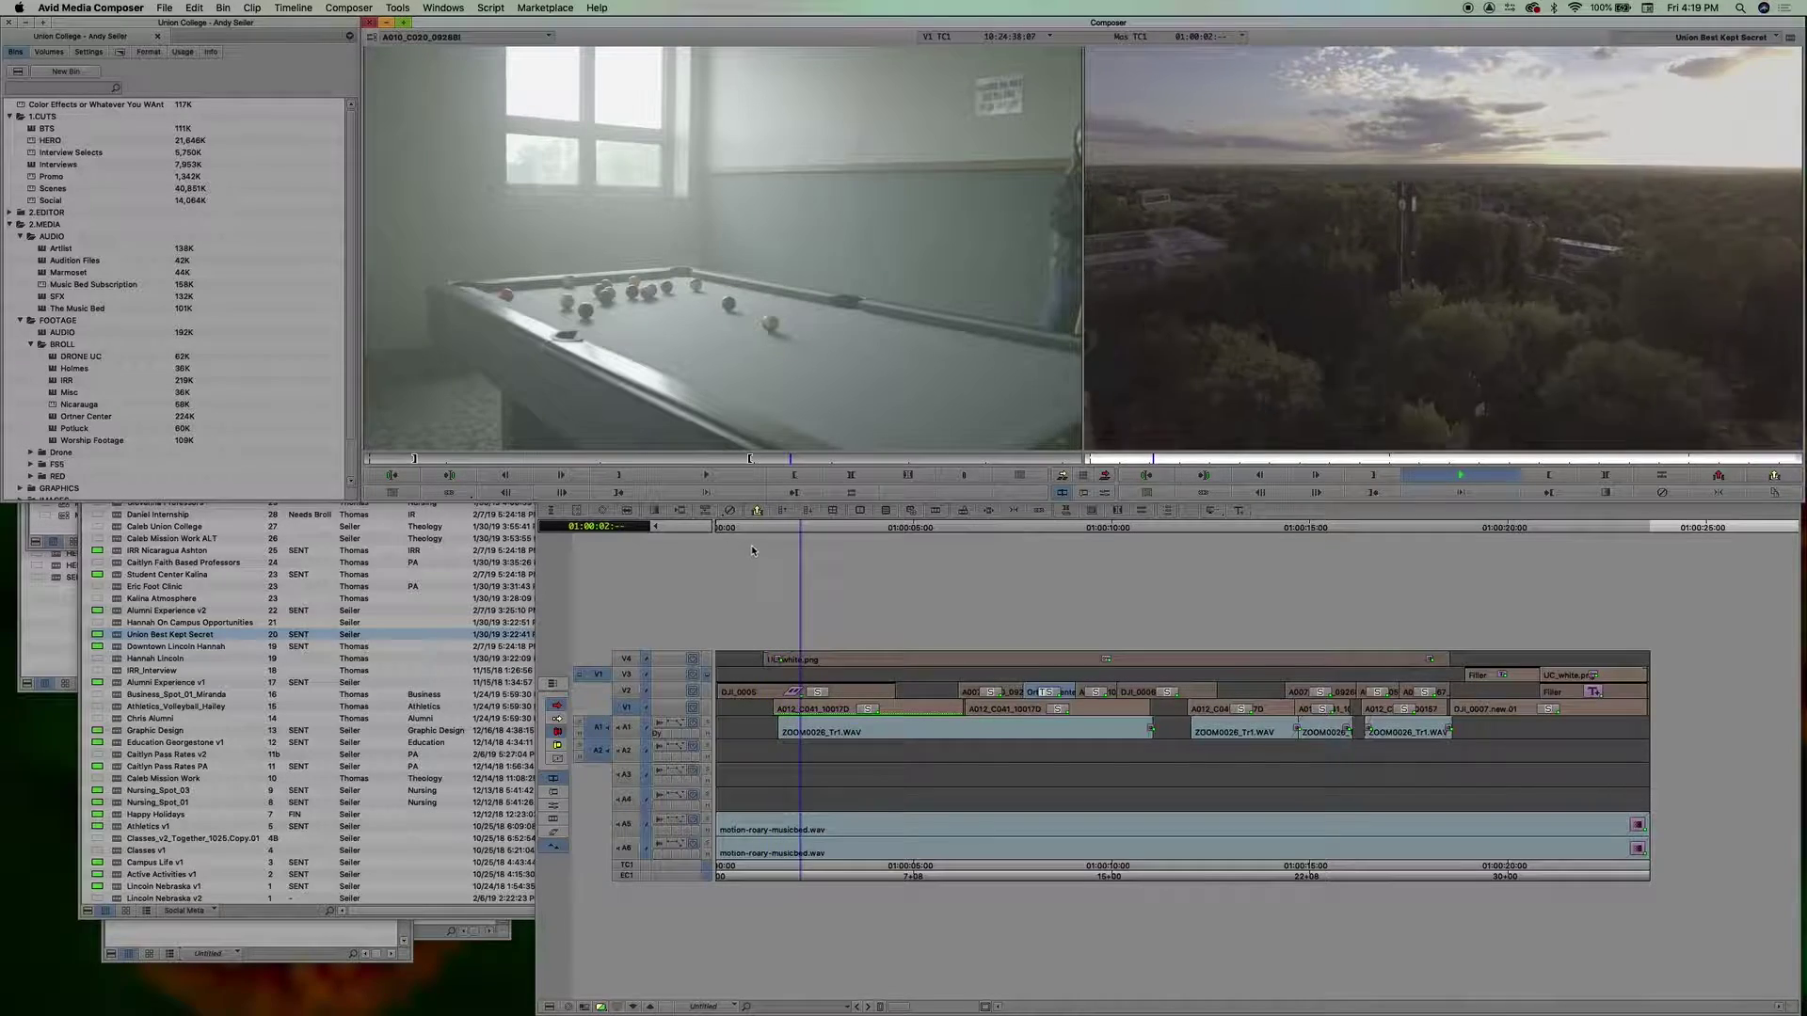
left_click(845, 694)
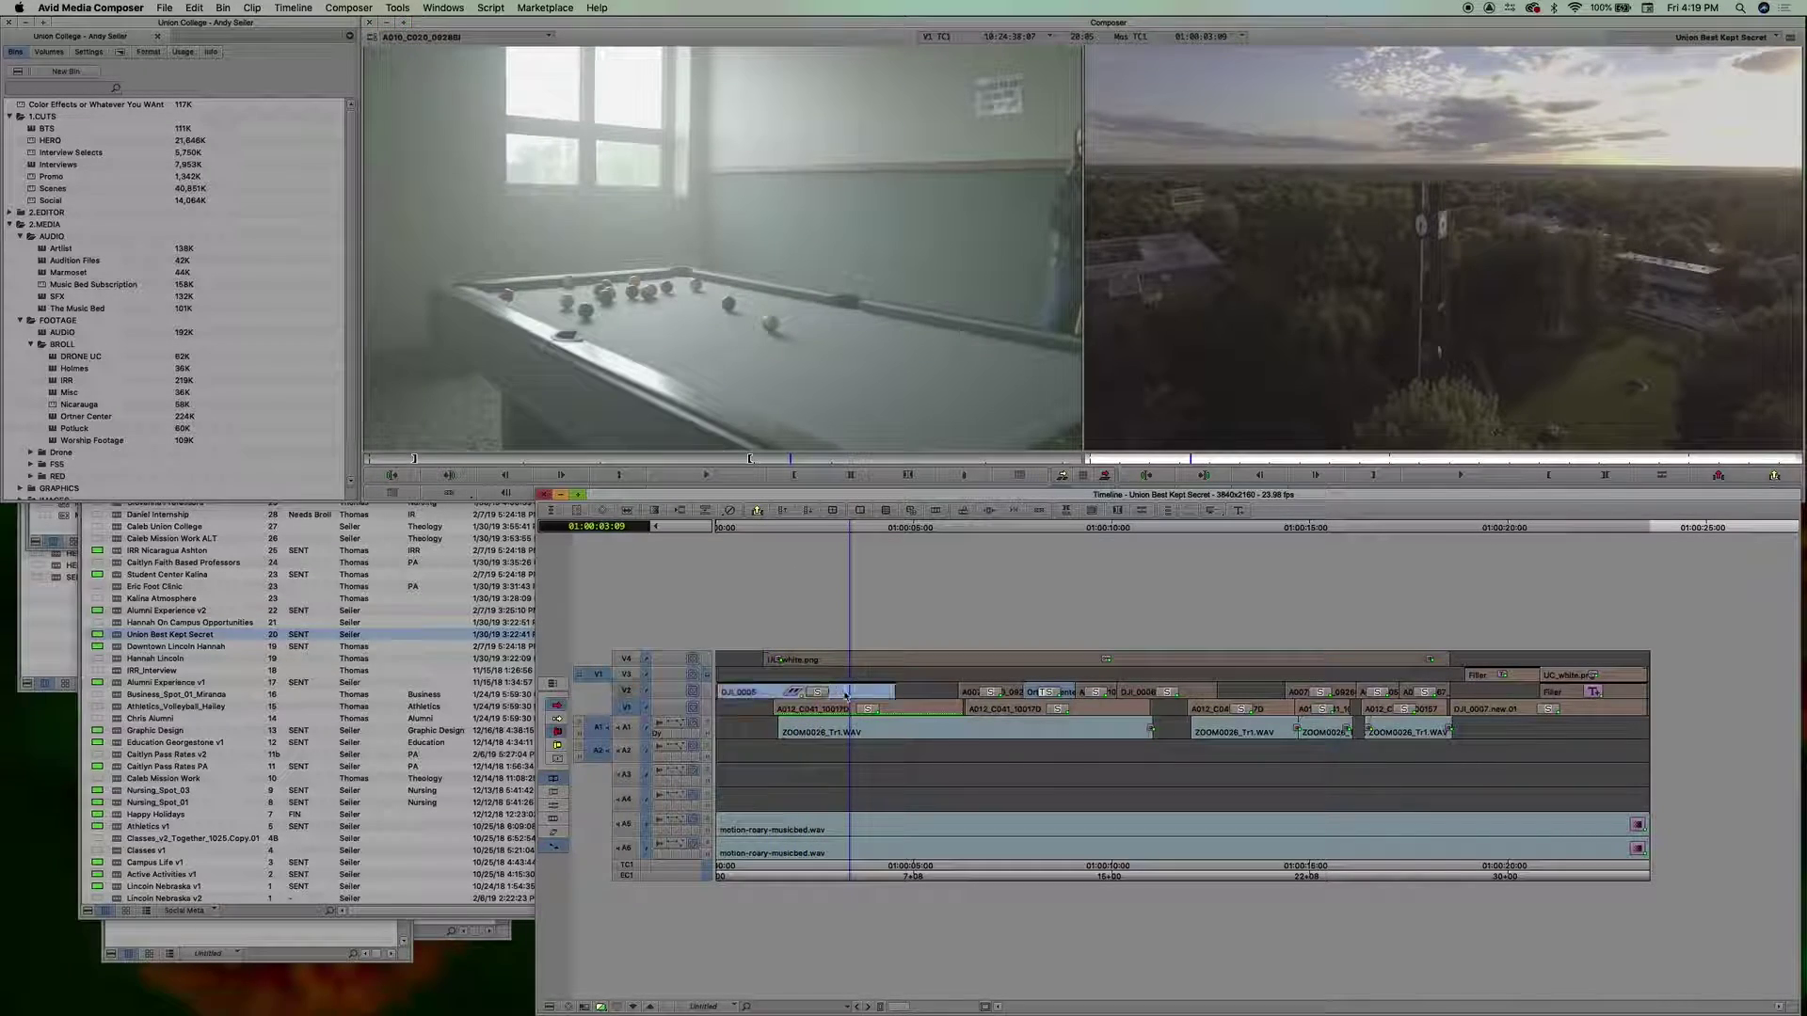
left_click(839, 691)
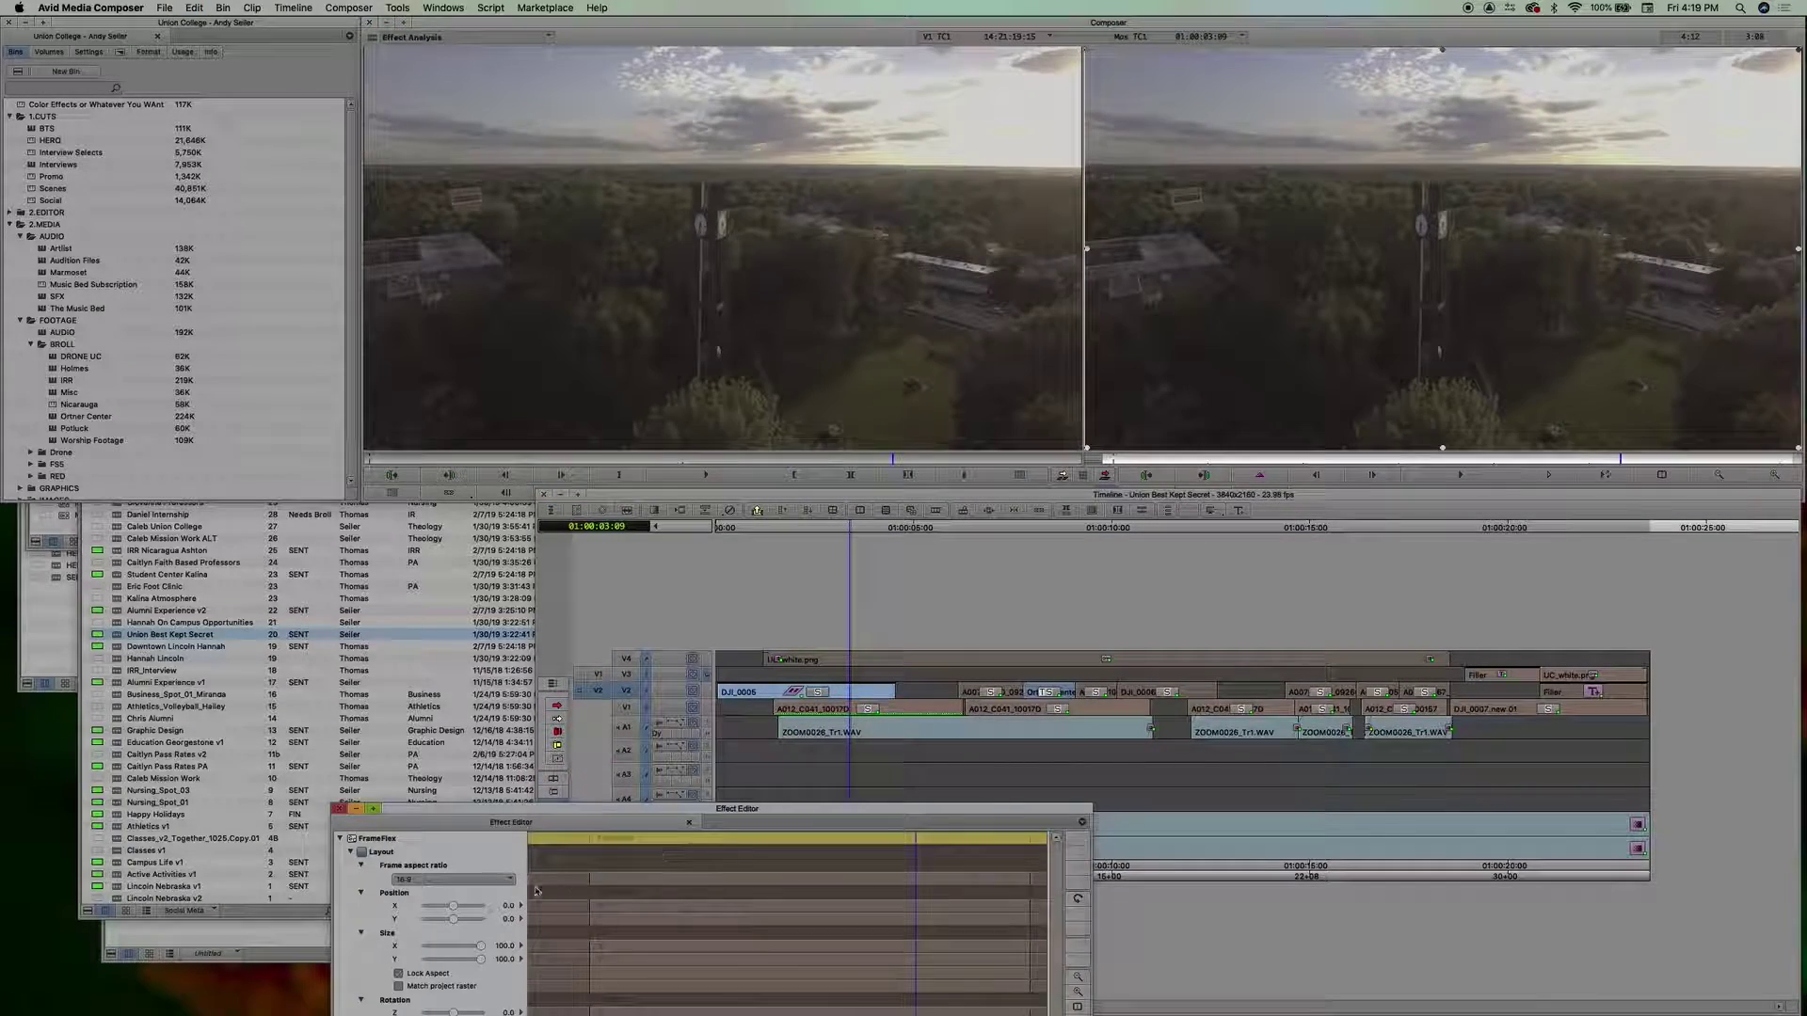
double_click(29, 105)
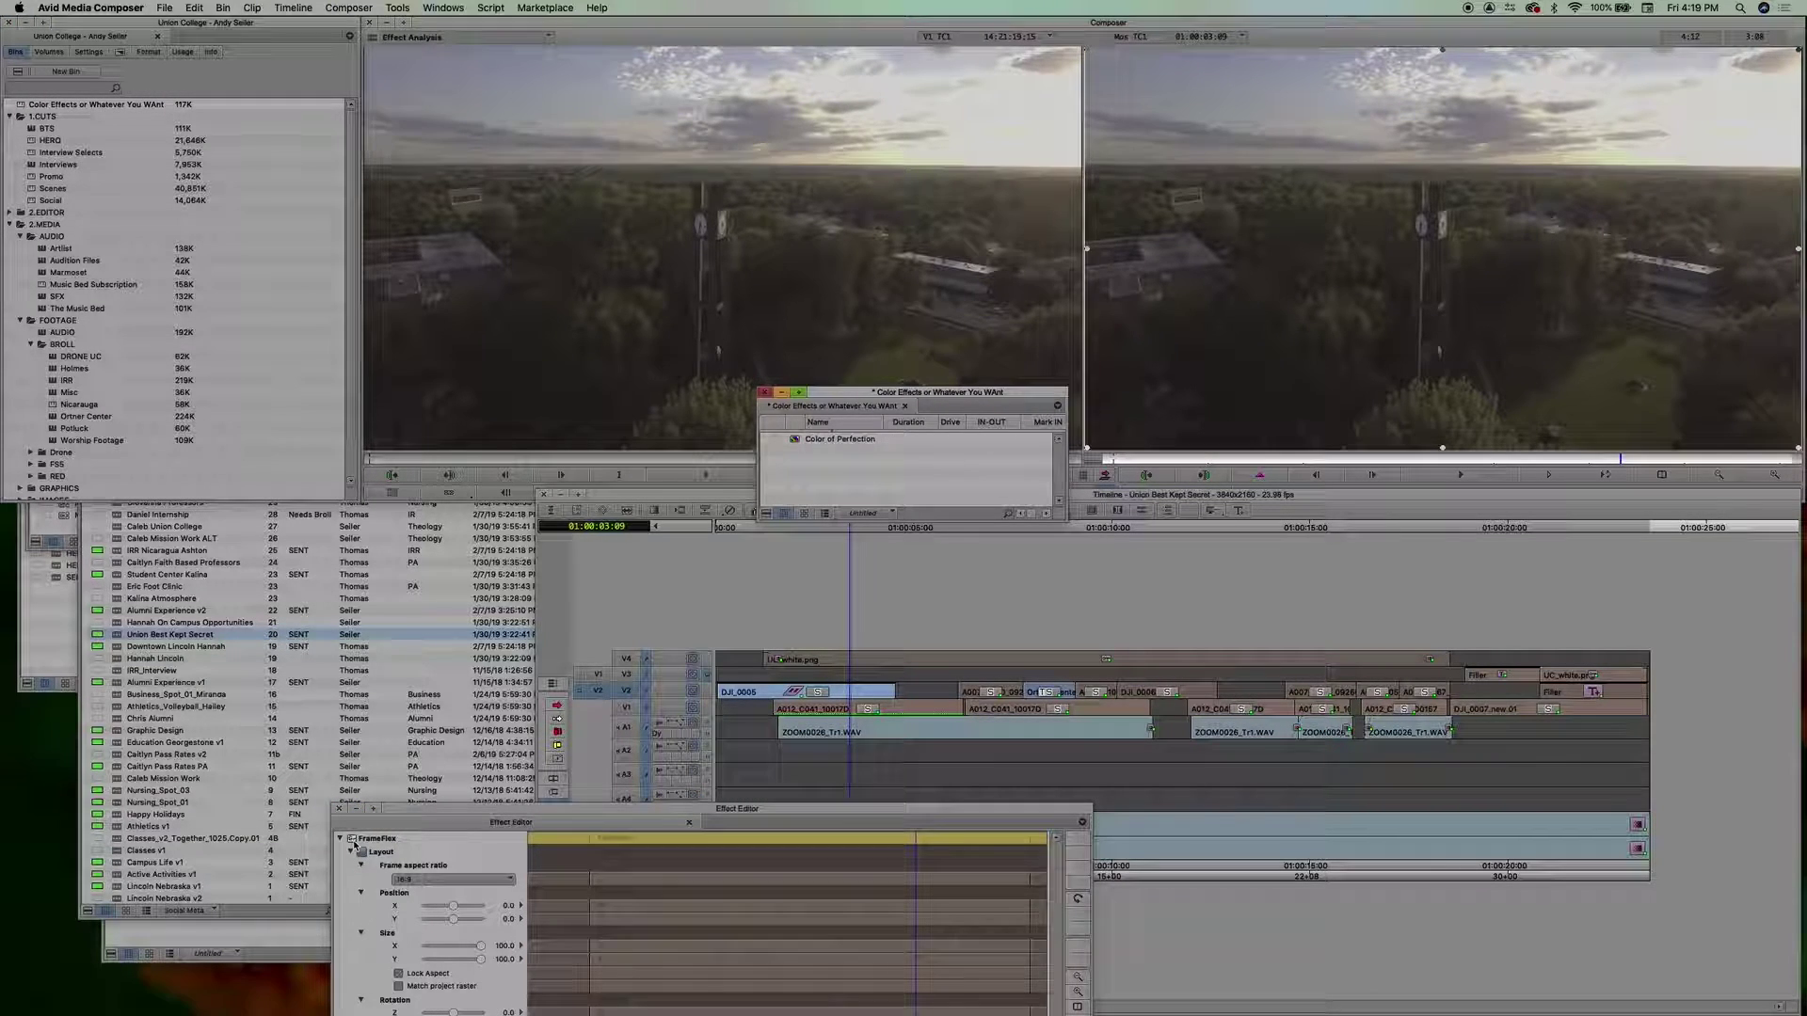
left_click_drag(443, 808, 302, 696)
left_click(287, 701)
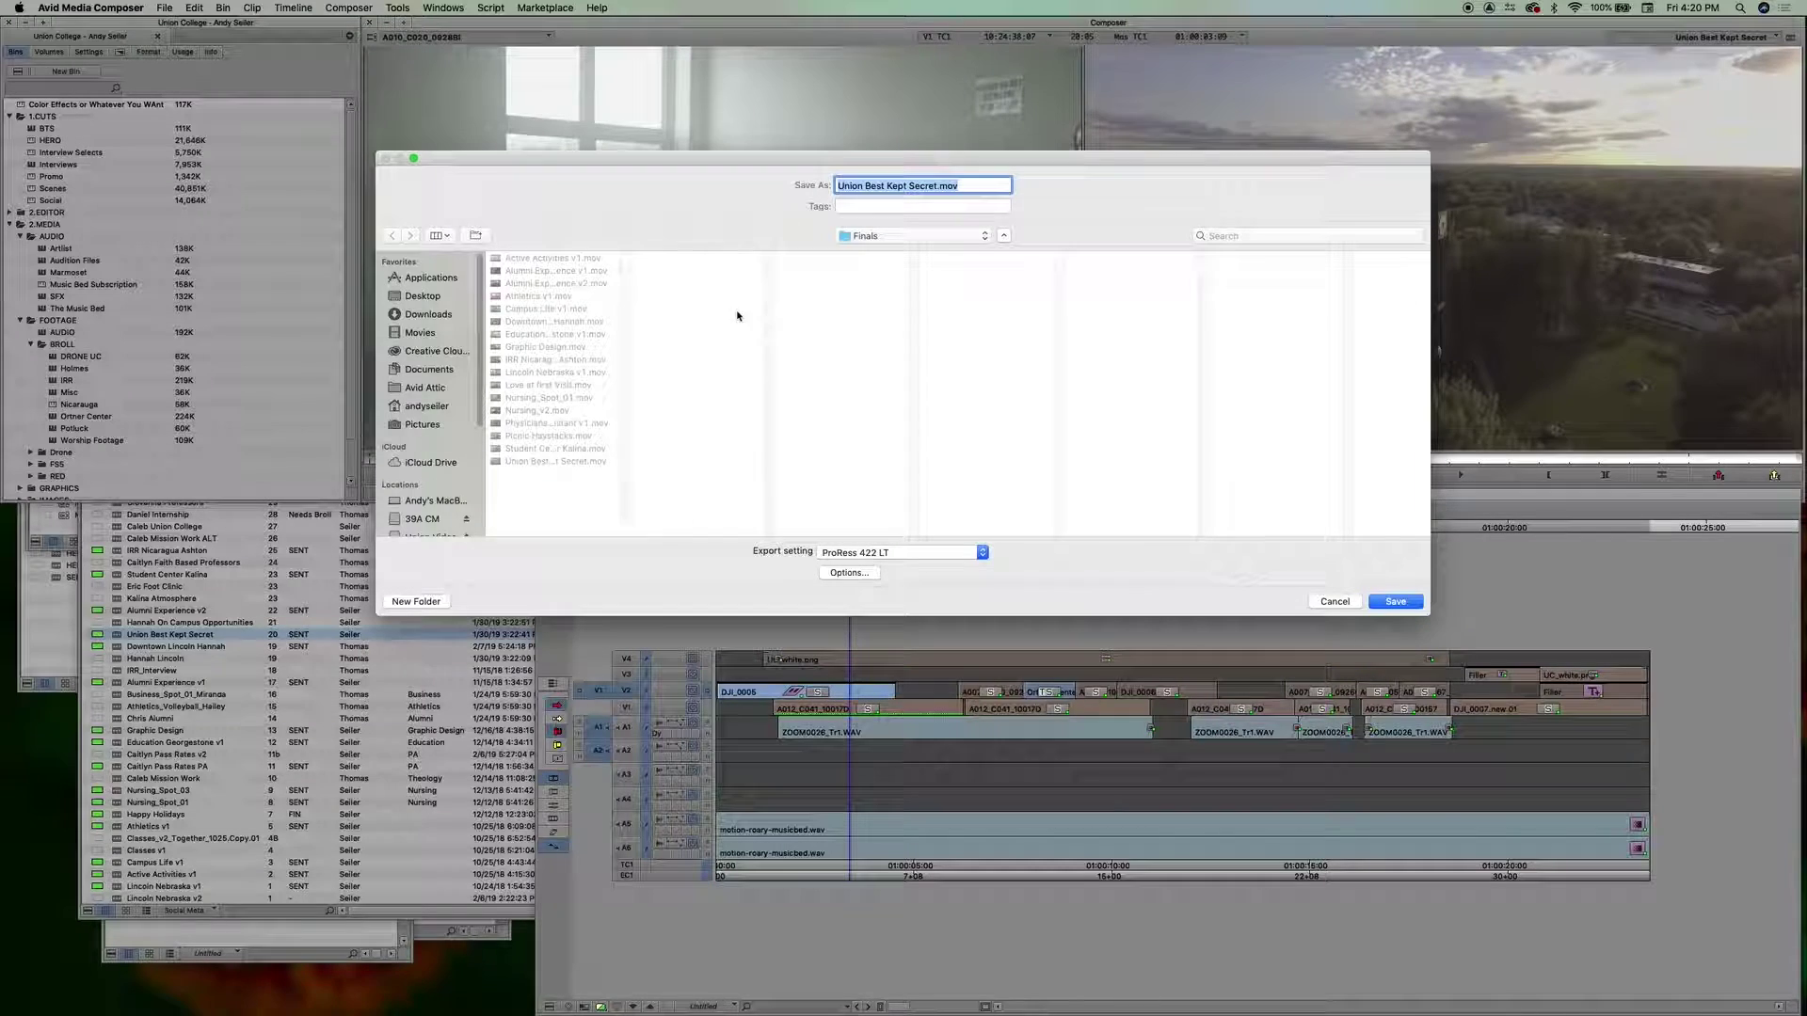
left_click(1334, 602)
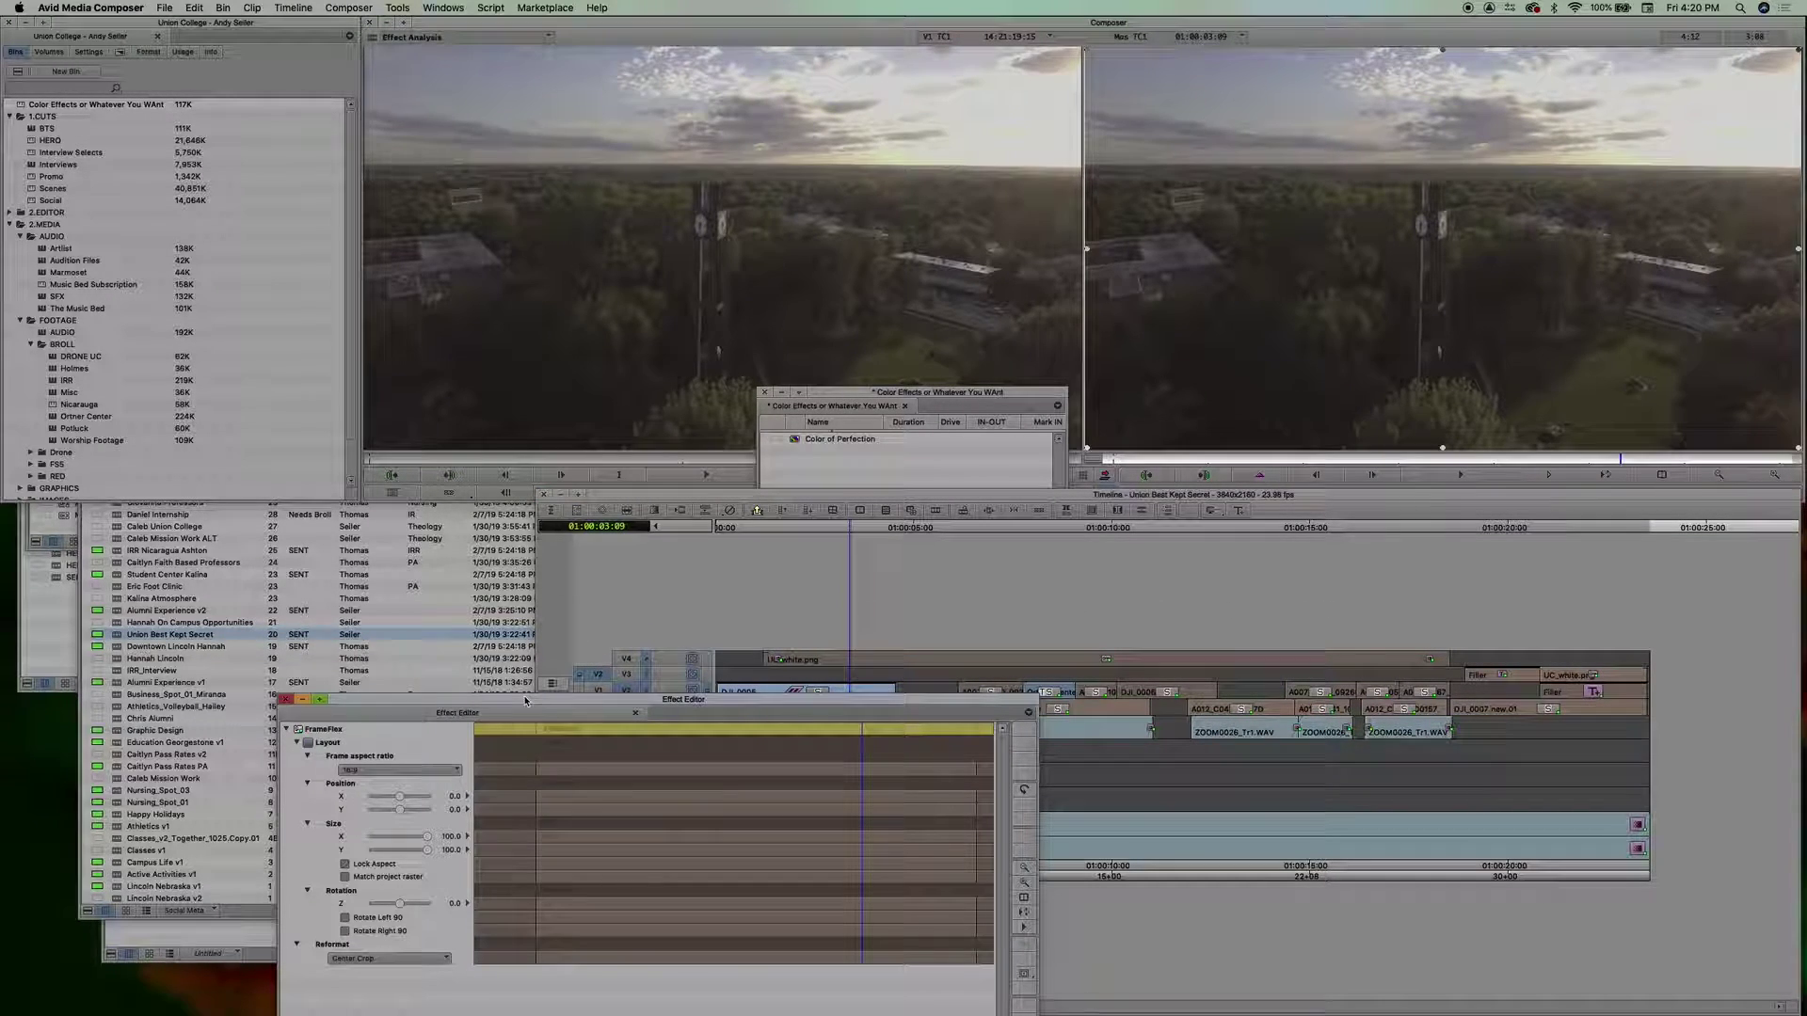
Step: Select drone clip DJI_0005 on V2 and show its timewarp in the Motion Effect Editor
left_click(868, 626)
left_click(815, 574)
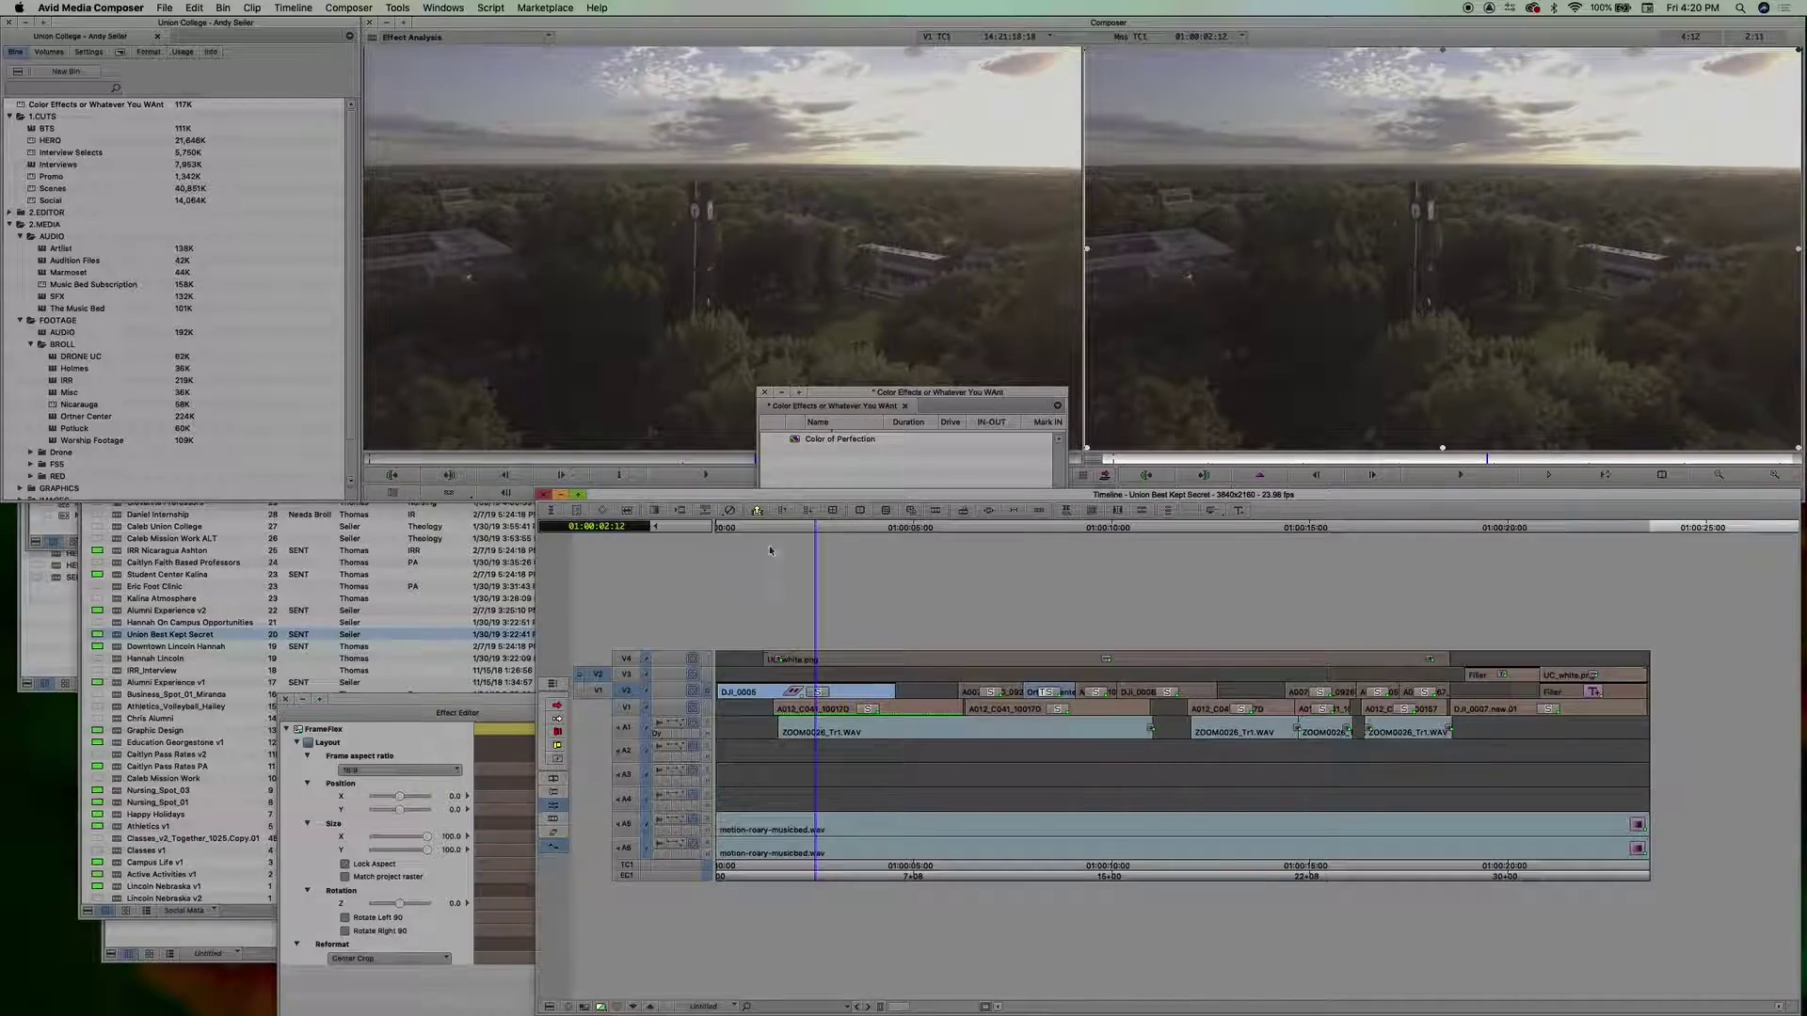
left_click_drag(753, 527, 787, 526)
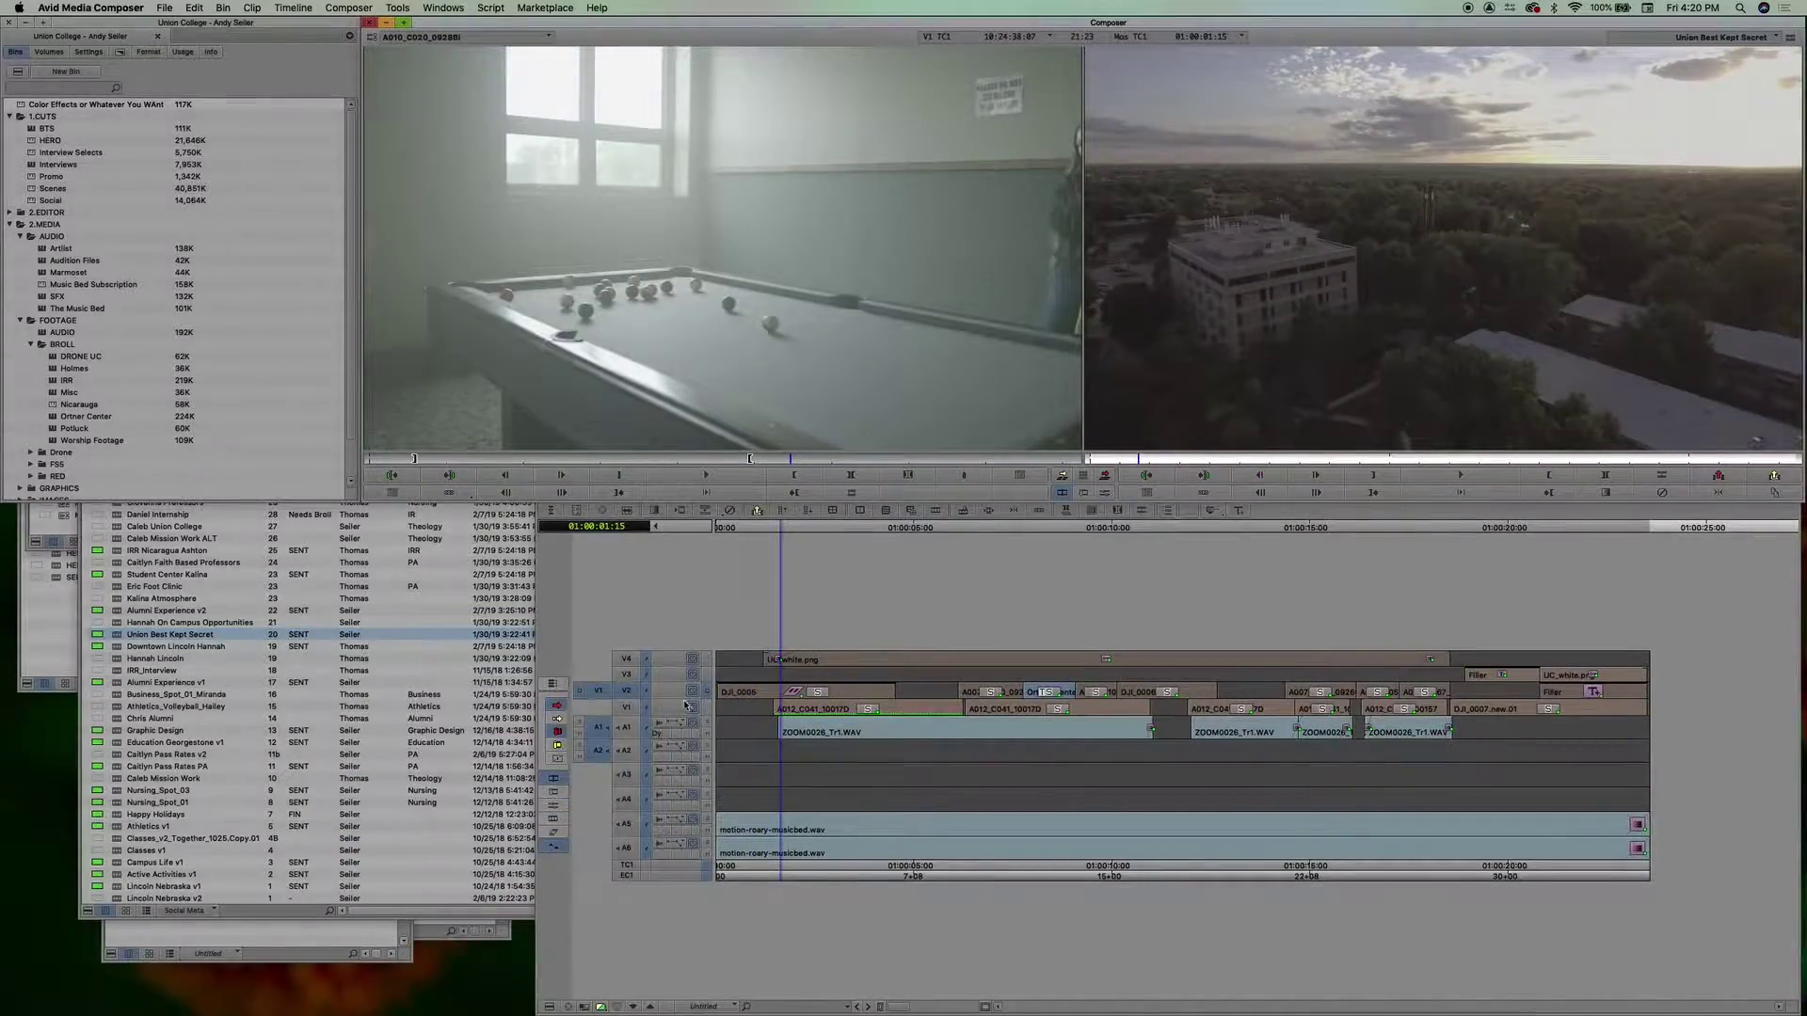
key("ctrl+Up")
key("ctrl+Up")
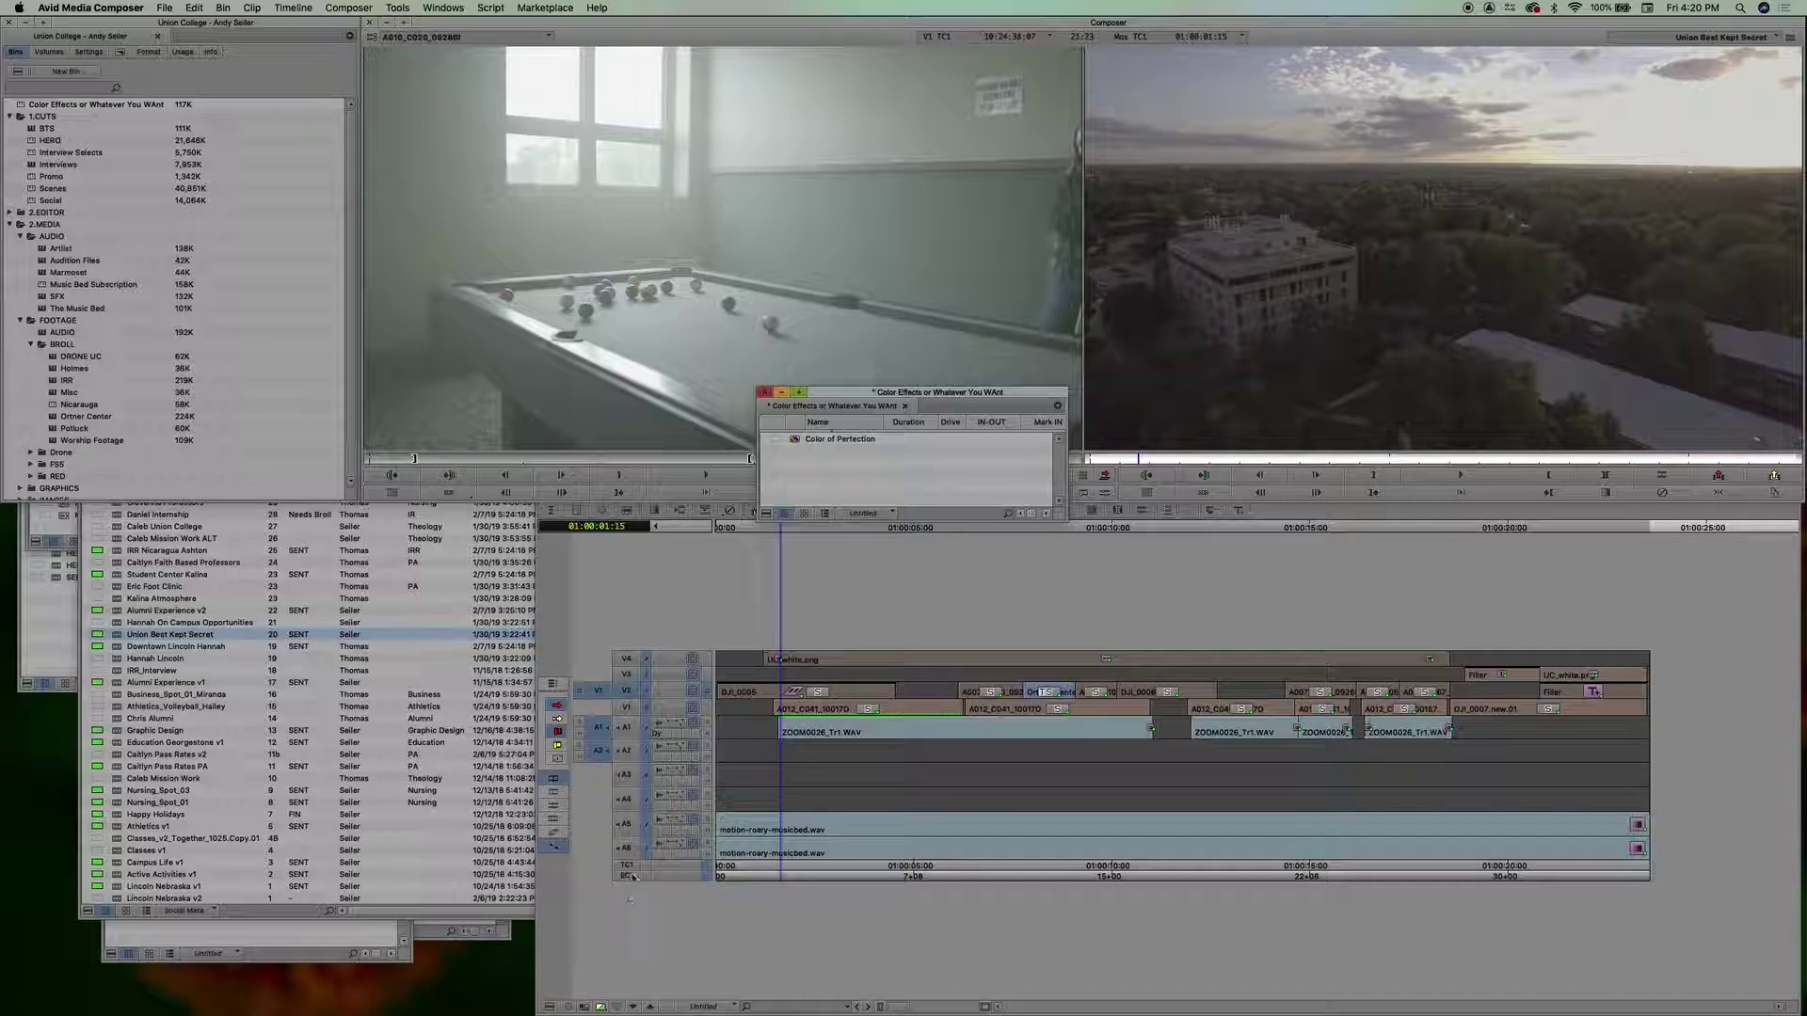
left_click(812, 694)
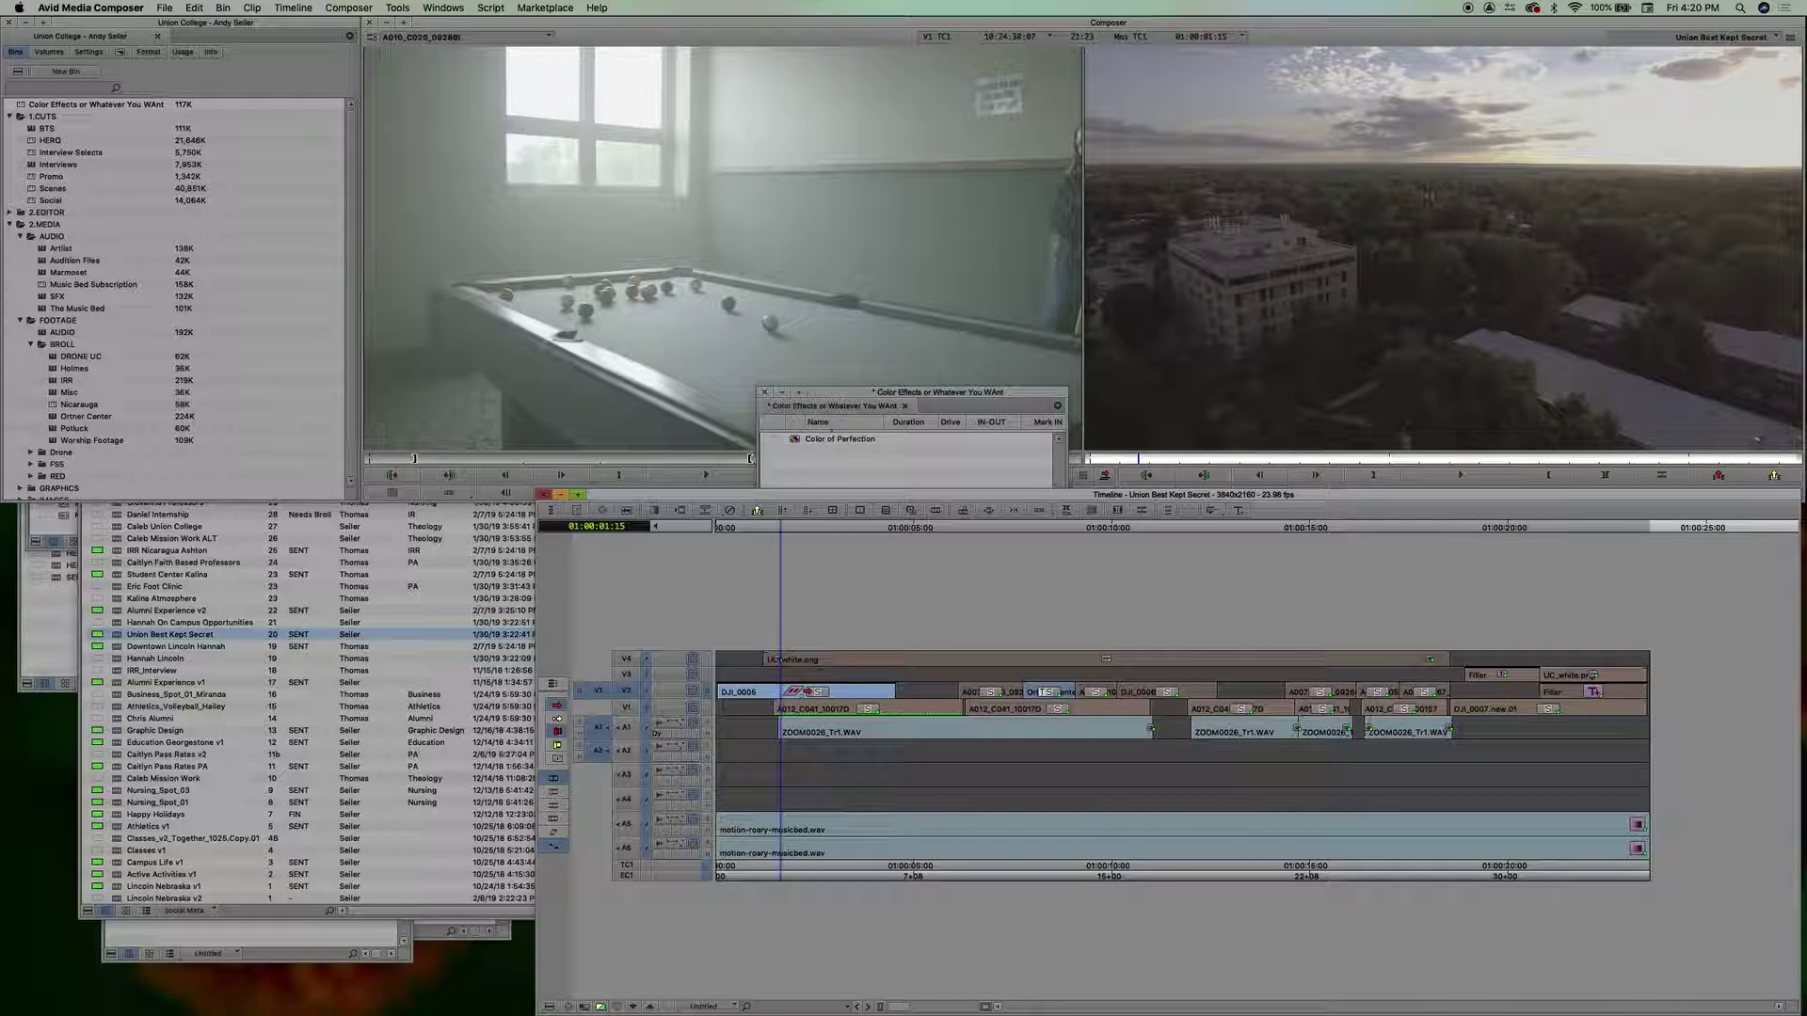
key("super+8")
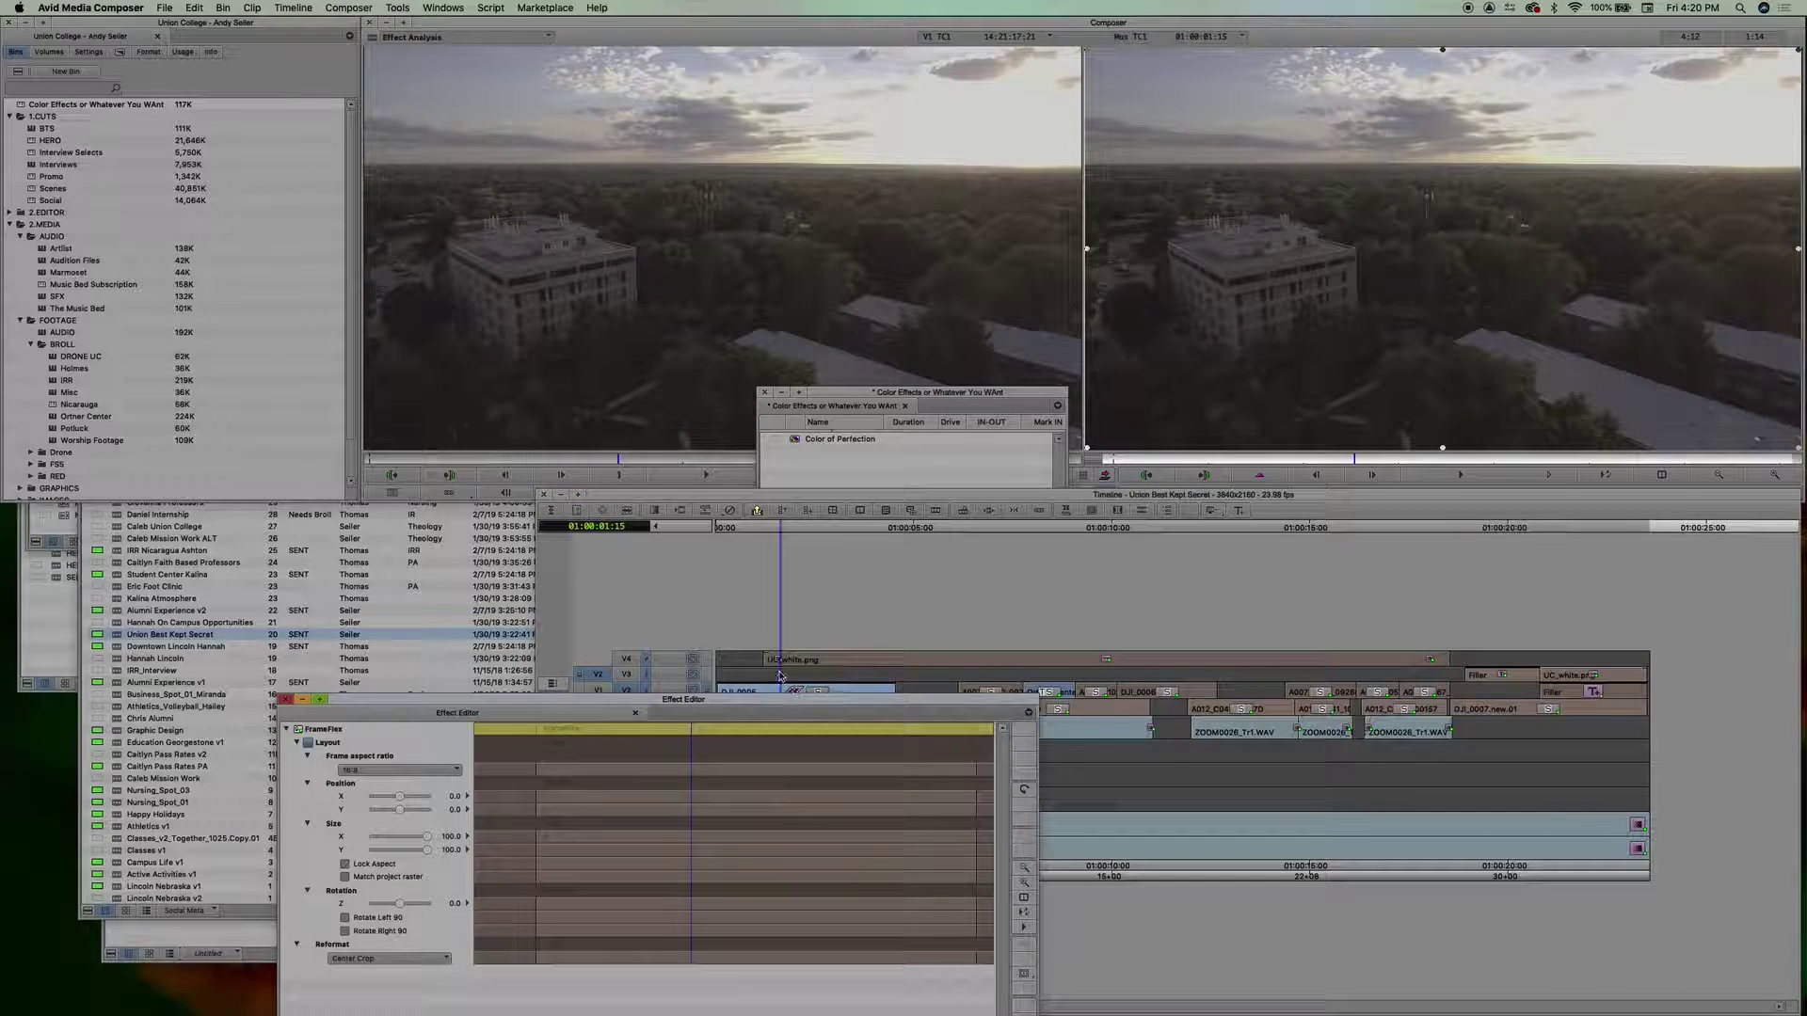
left_click(390, 8)
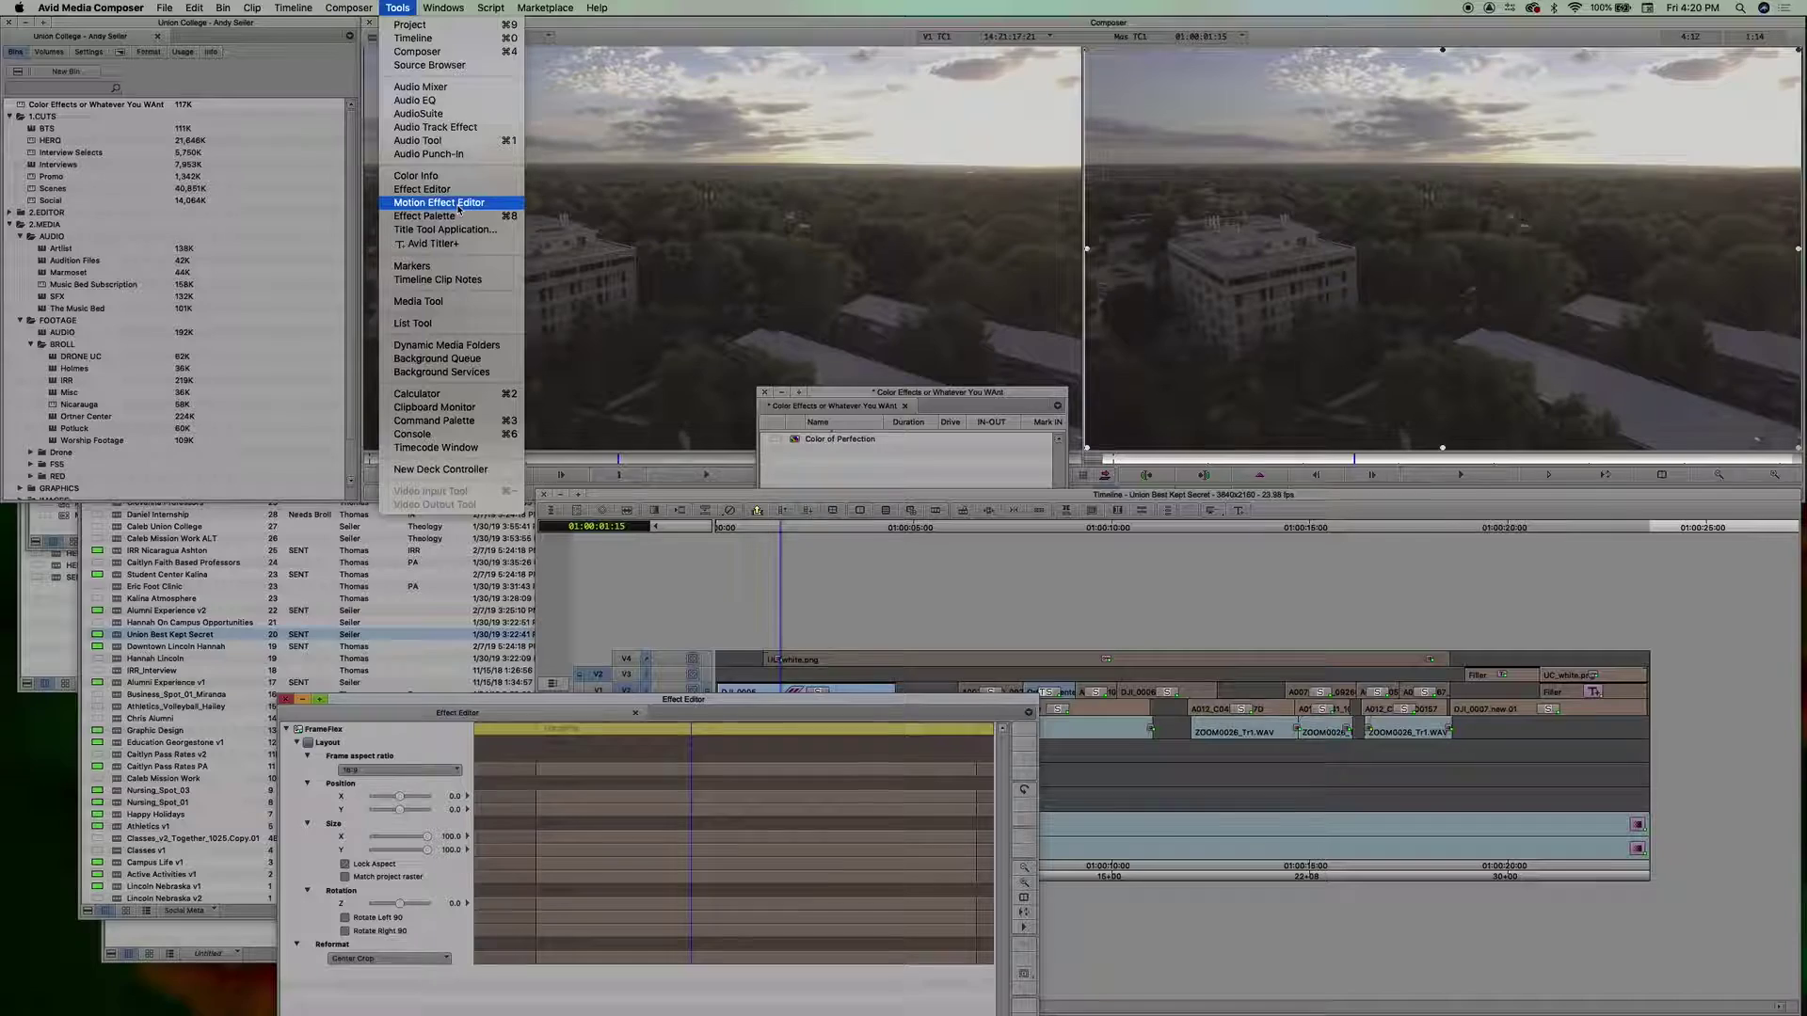
left_click(457, 203)
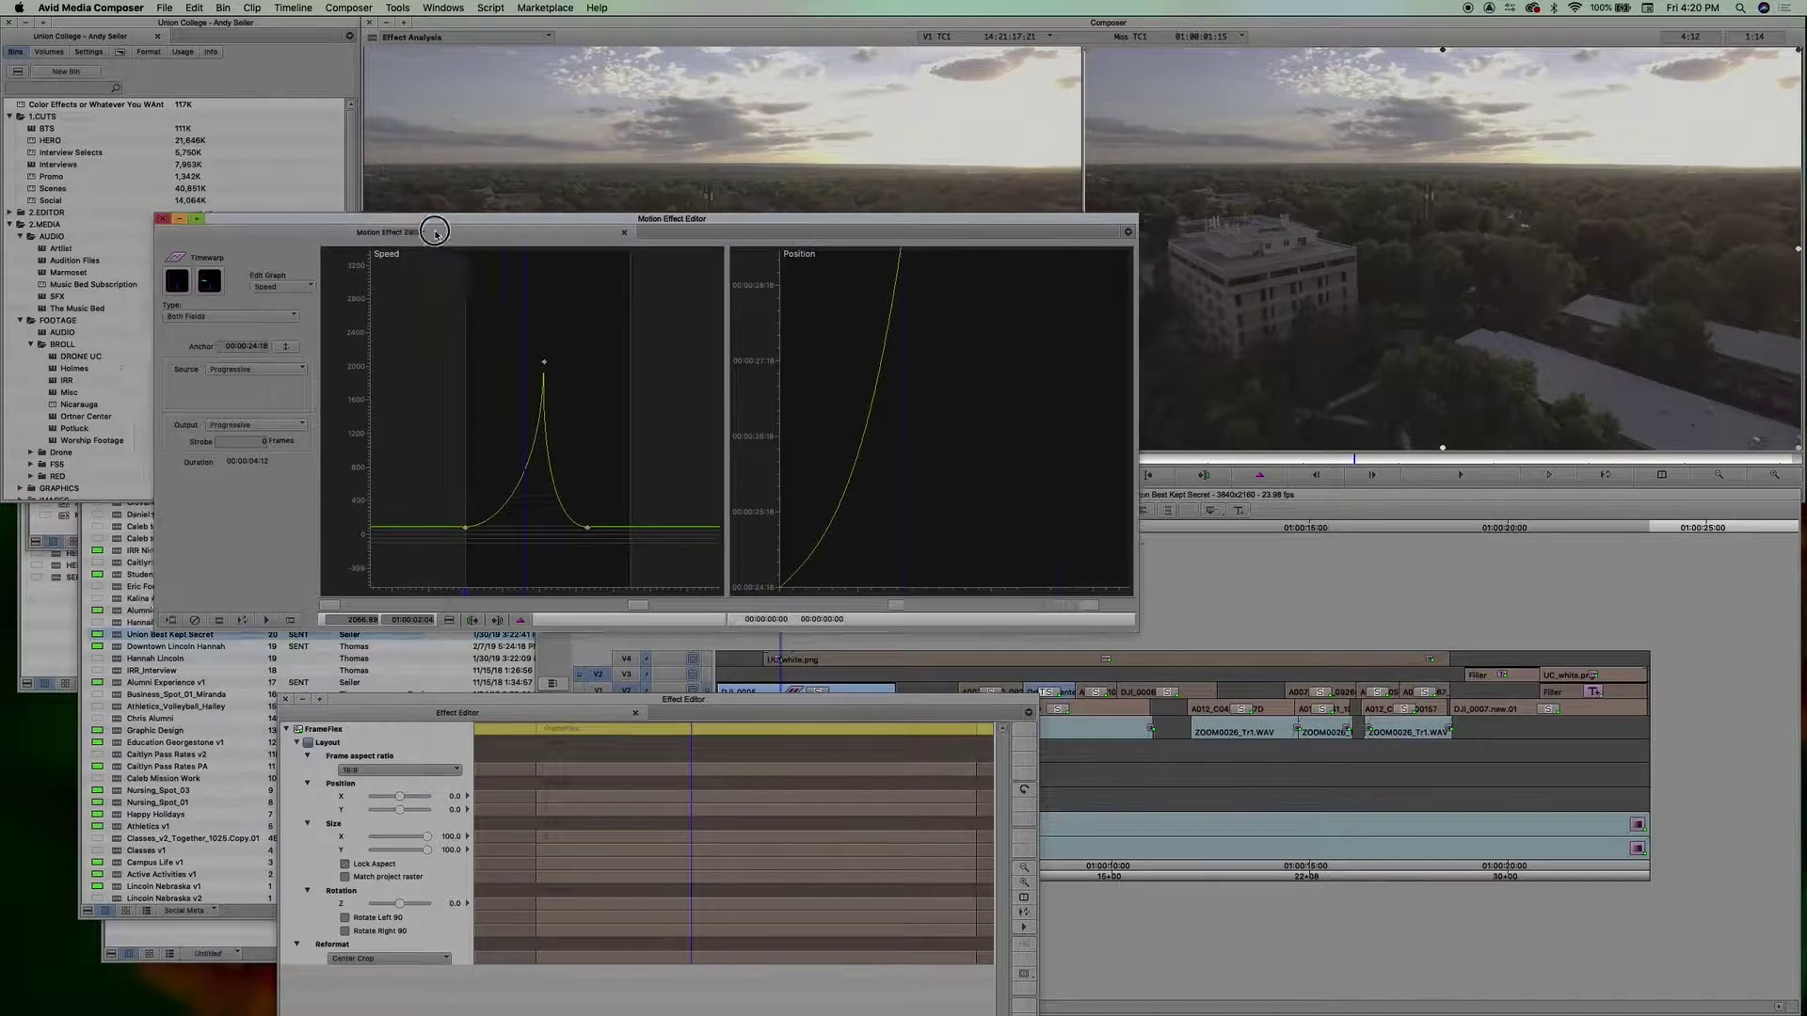
Step: Save the drone's Timewarp ramp as '100% to 999% to 100%' in the bin, then close the editors and bin
left_click_drag(378, 208, 881, 690)
left_click_drag(666, 727, 908, 423)
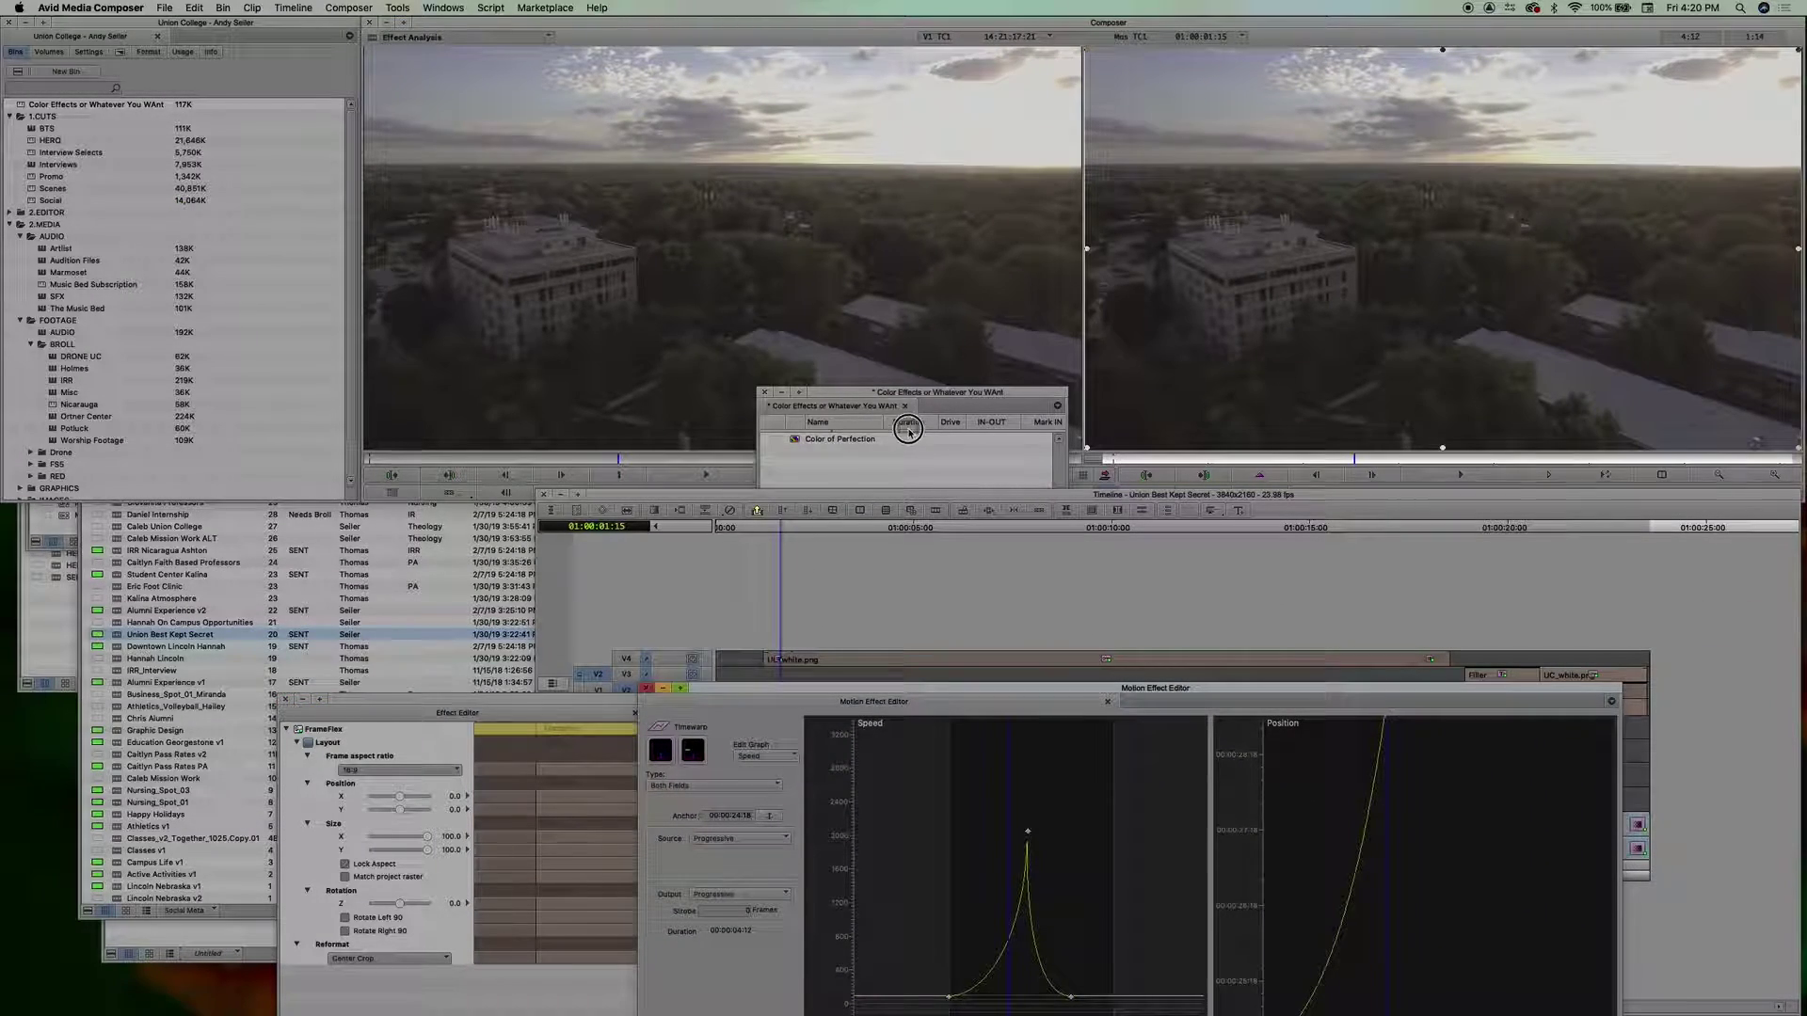
left_click(645, 688)
left_click_drag(554, 669, 771, 569)
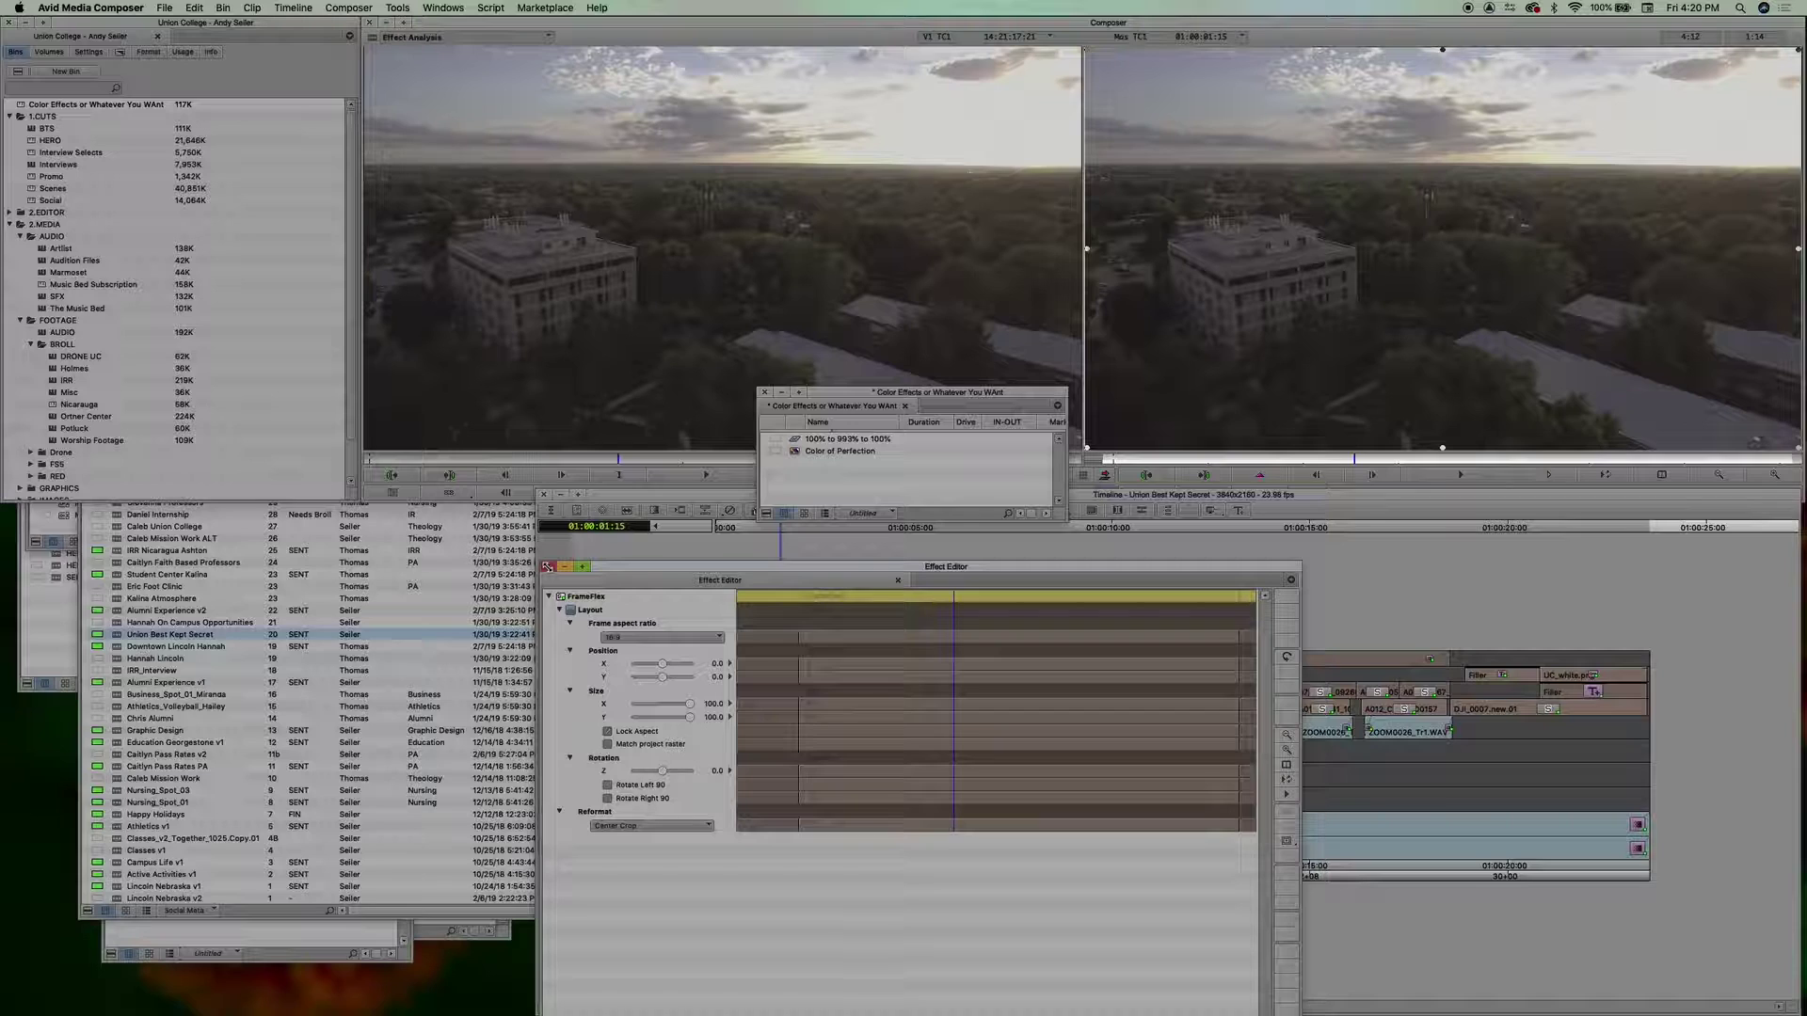
left_click(548, 566)
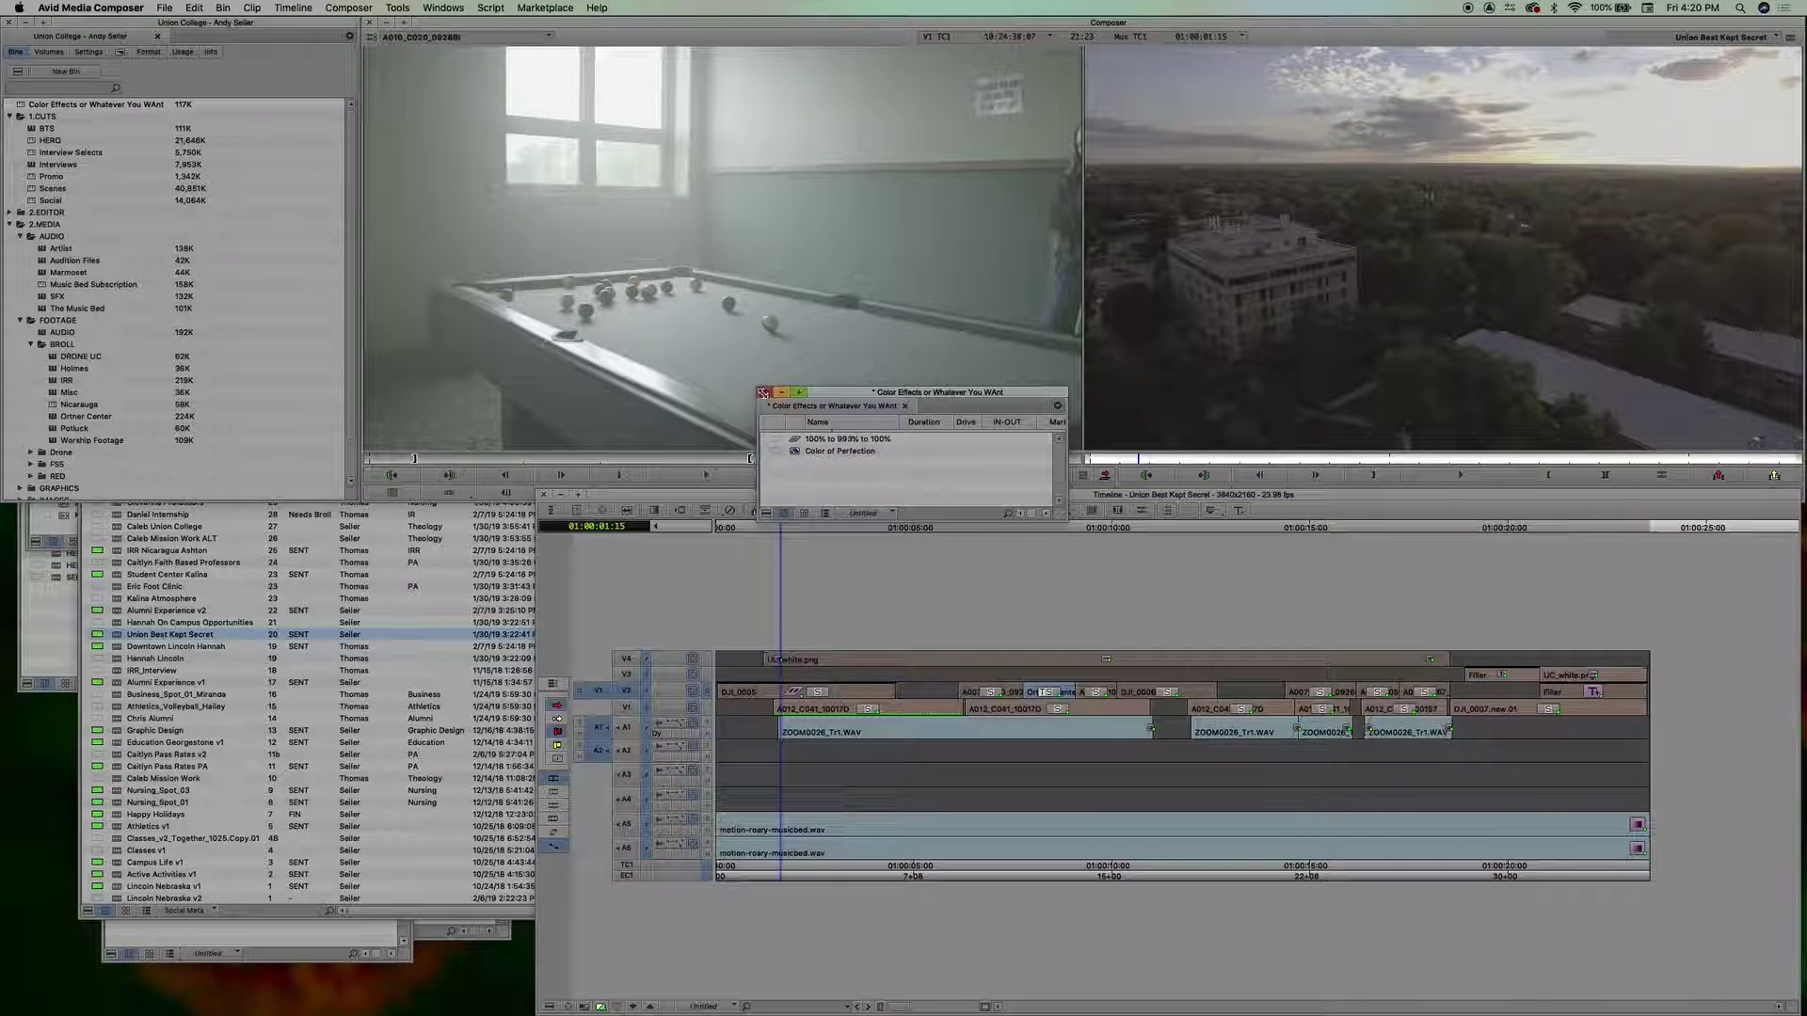
left_click(762, 391)
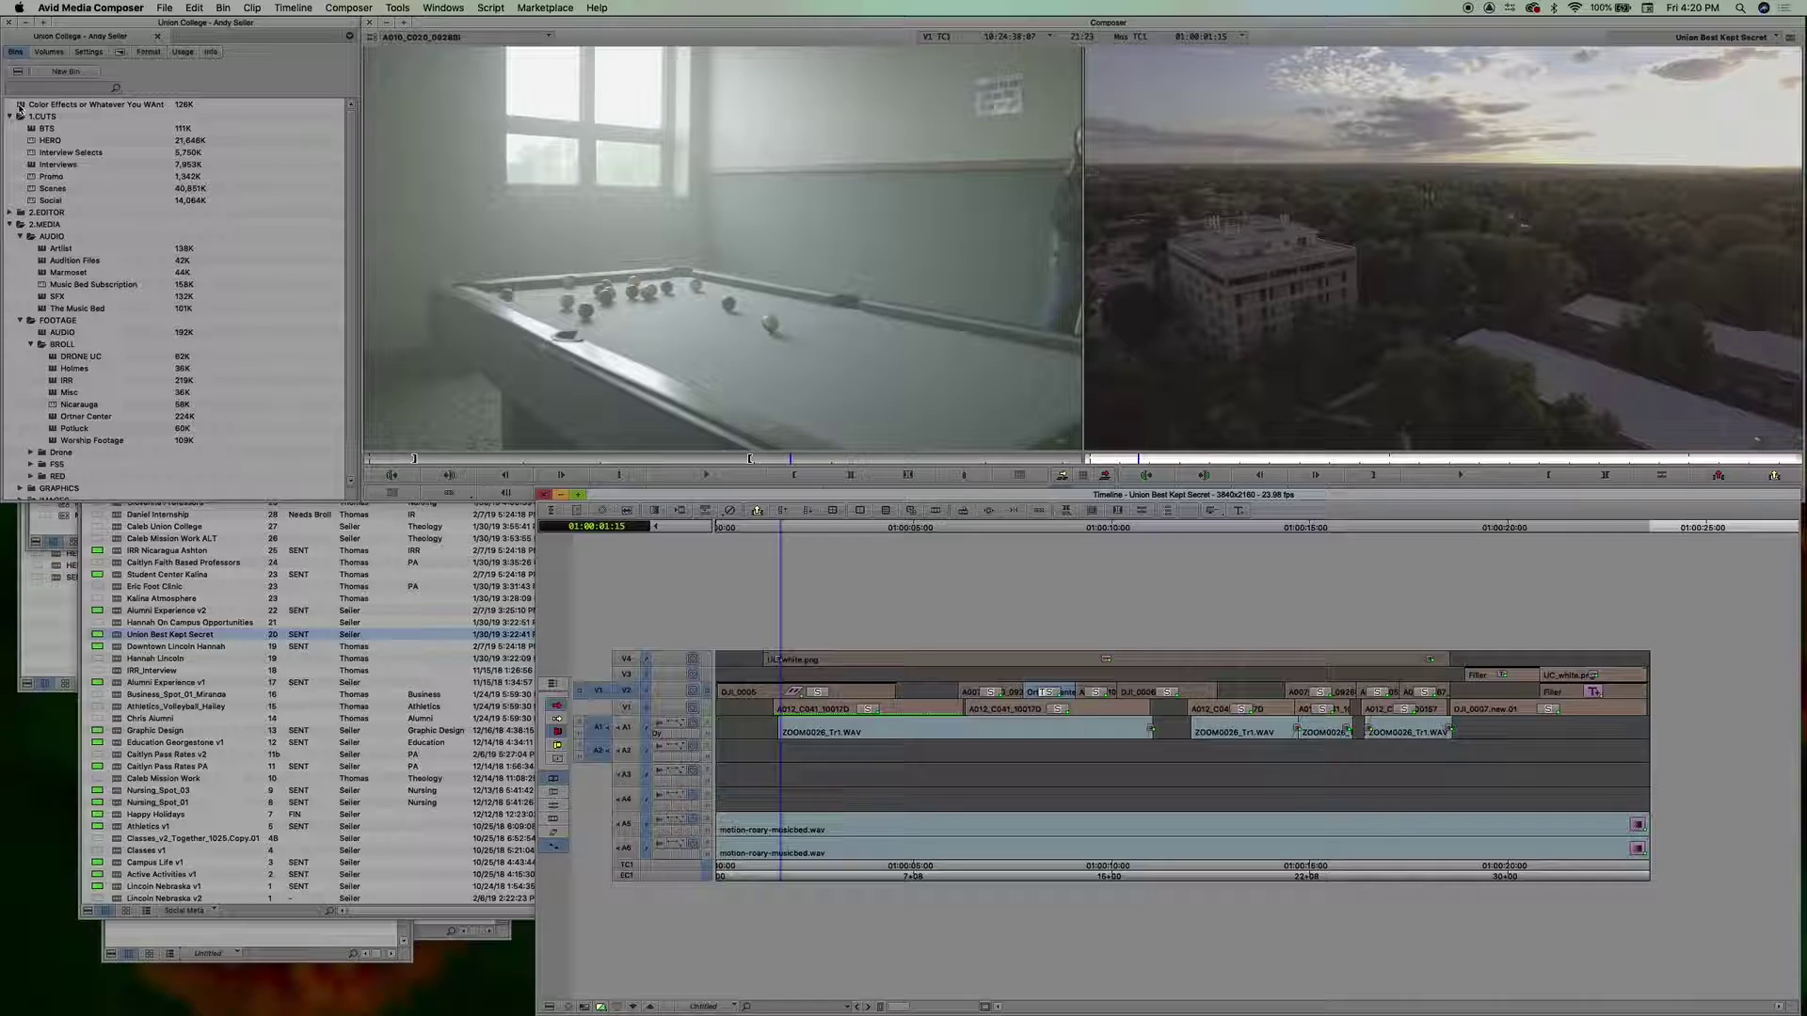
Step: Reveal the Color Effects bin's file in Finder from the Project window
left_click(19, 108)
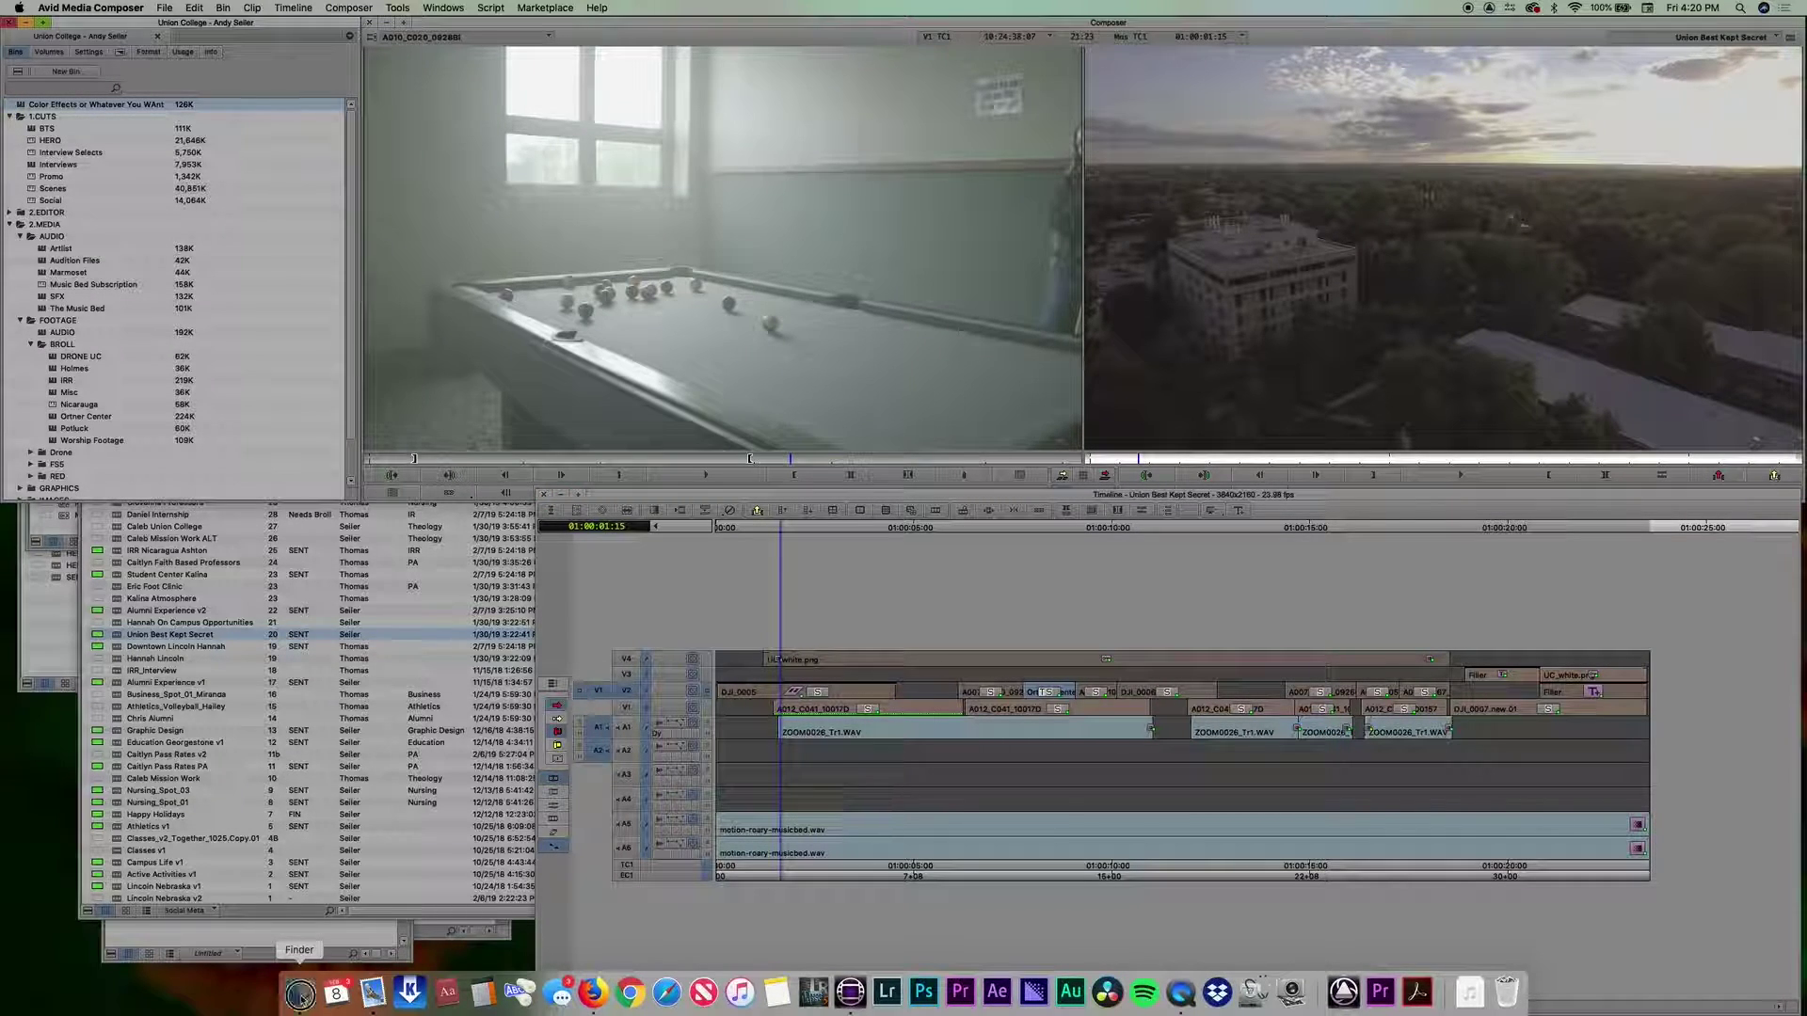
left_click(300, 995)
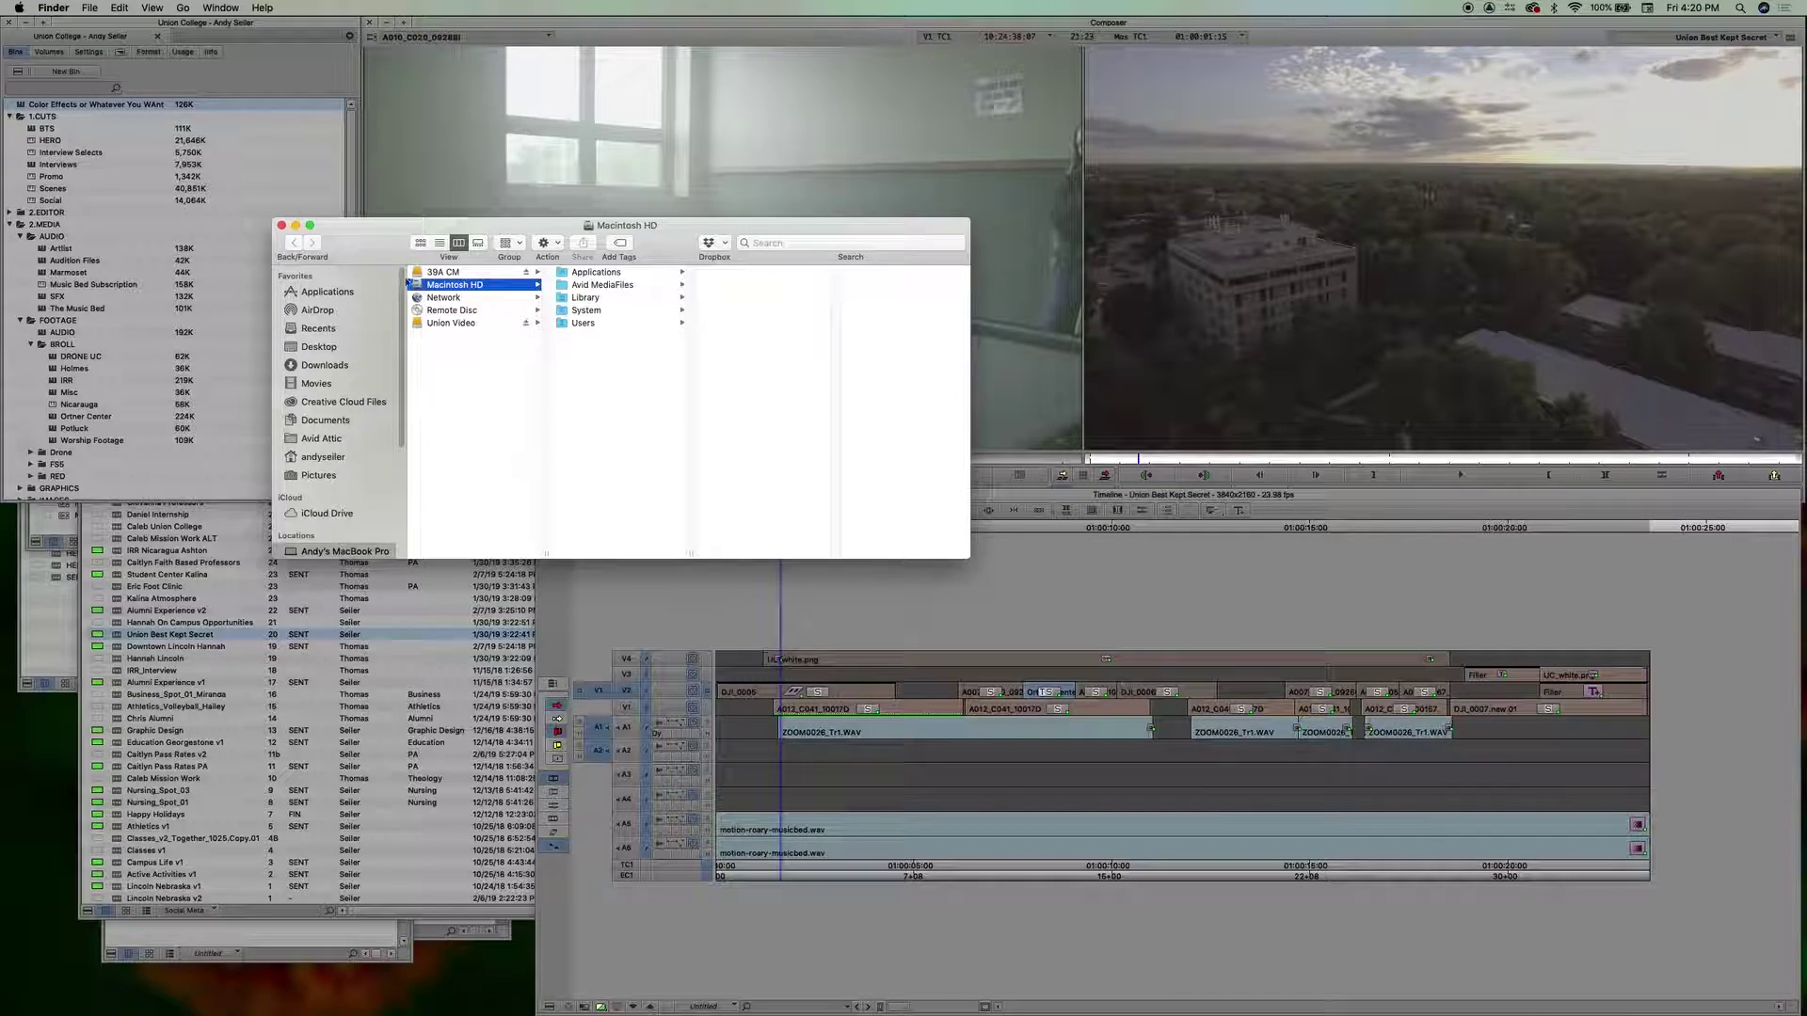
left_click(20, 107)
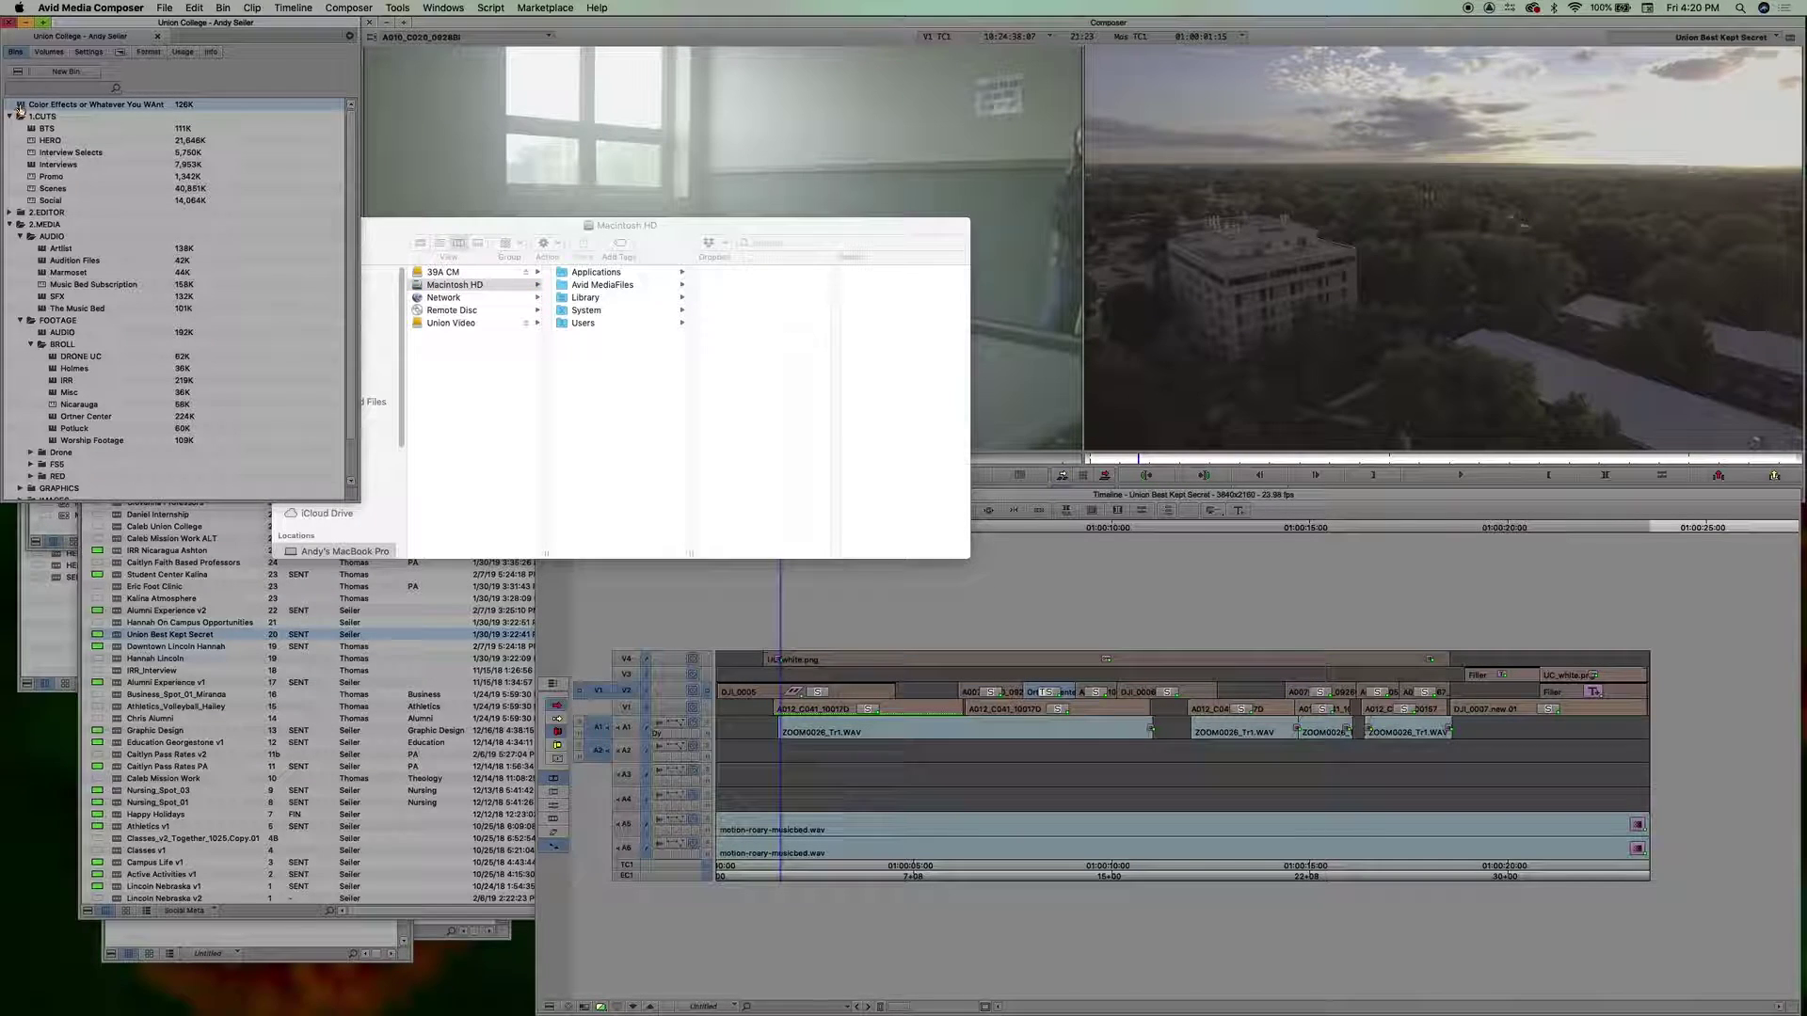
right_click(19, 107)
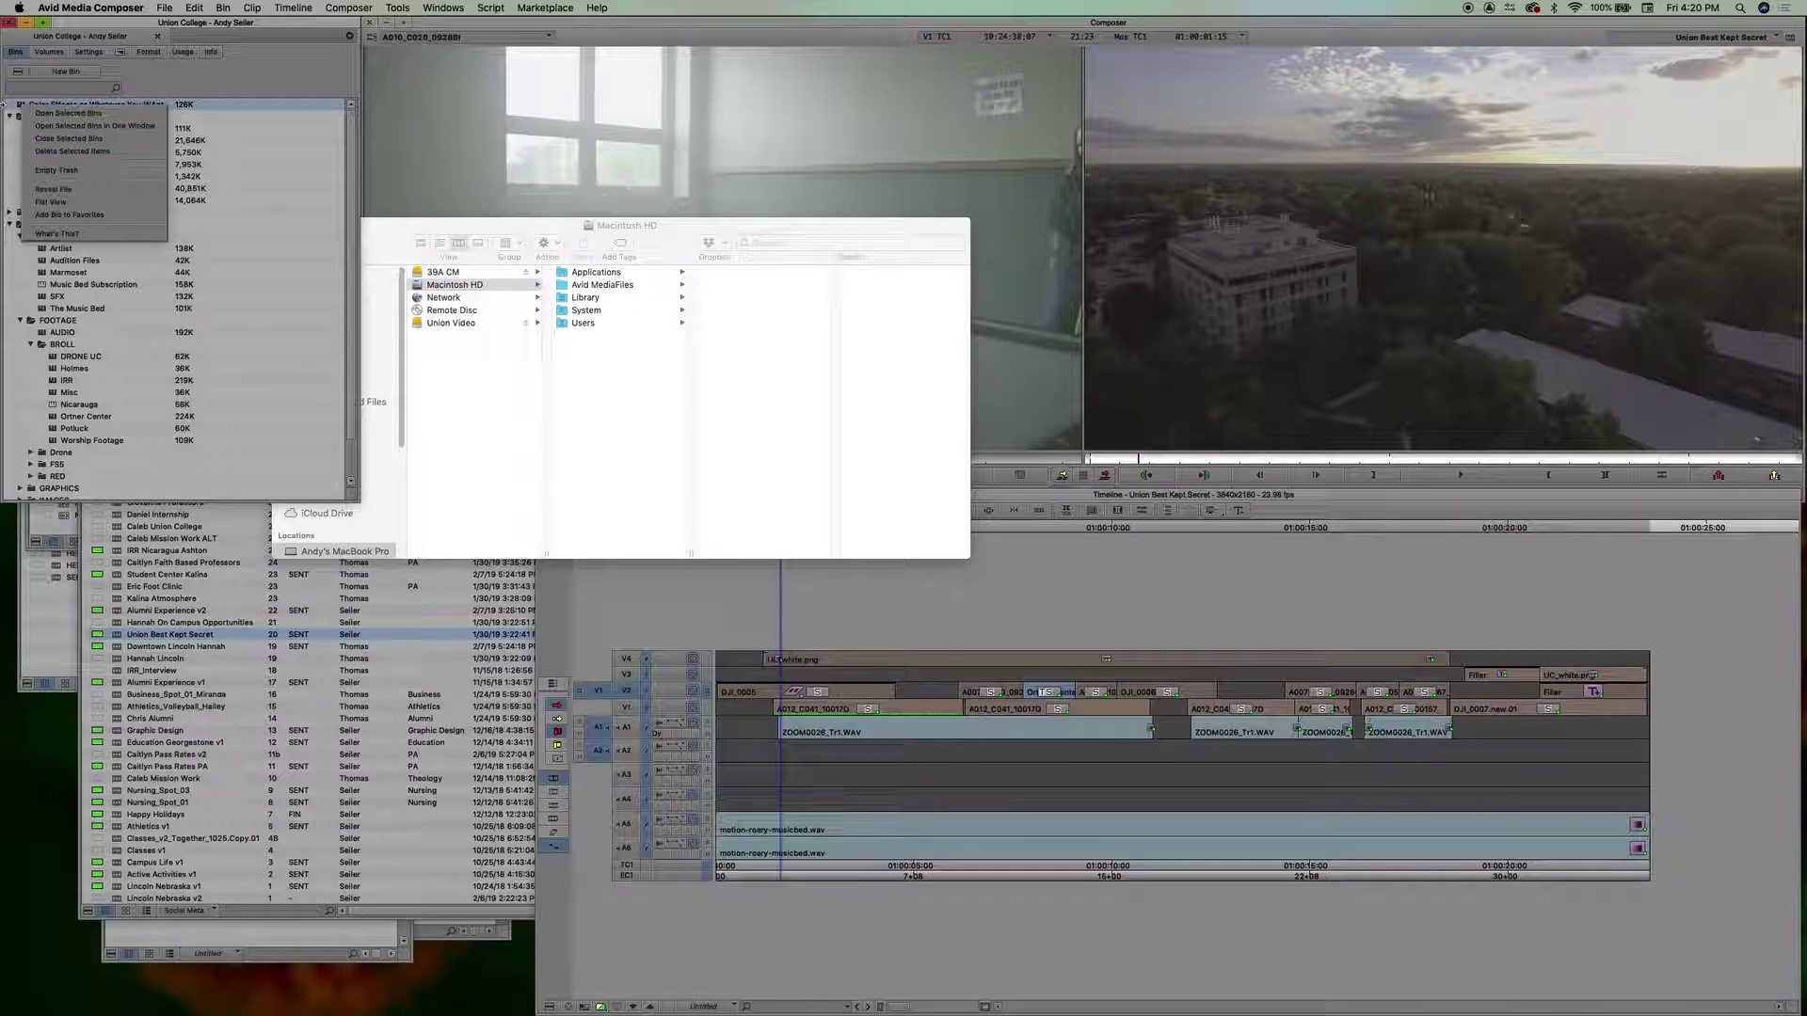
left_click(65, 189)
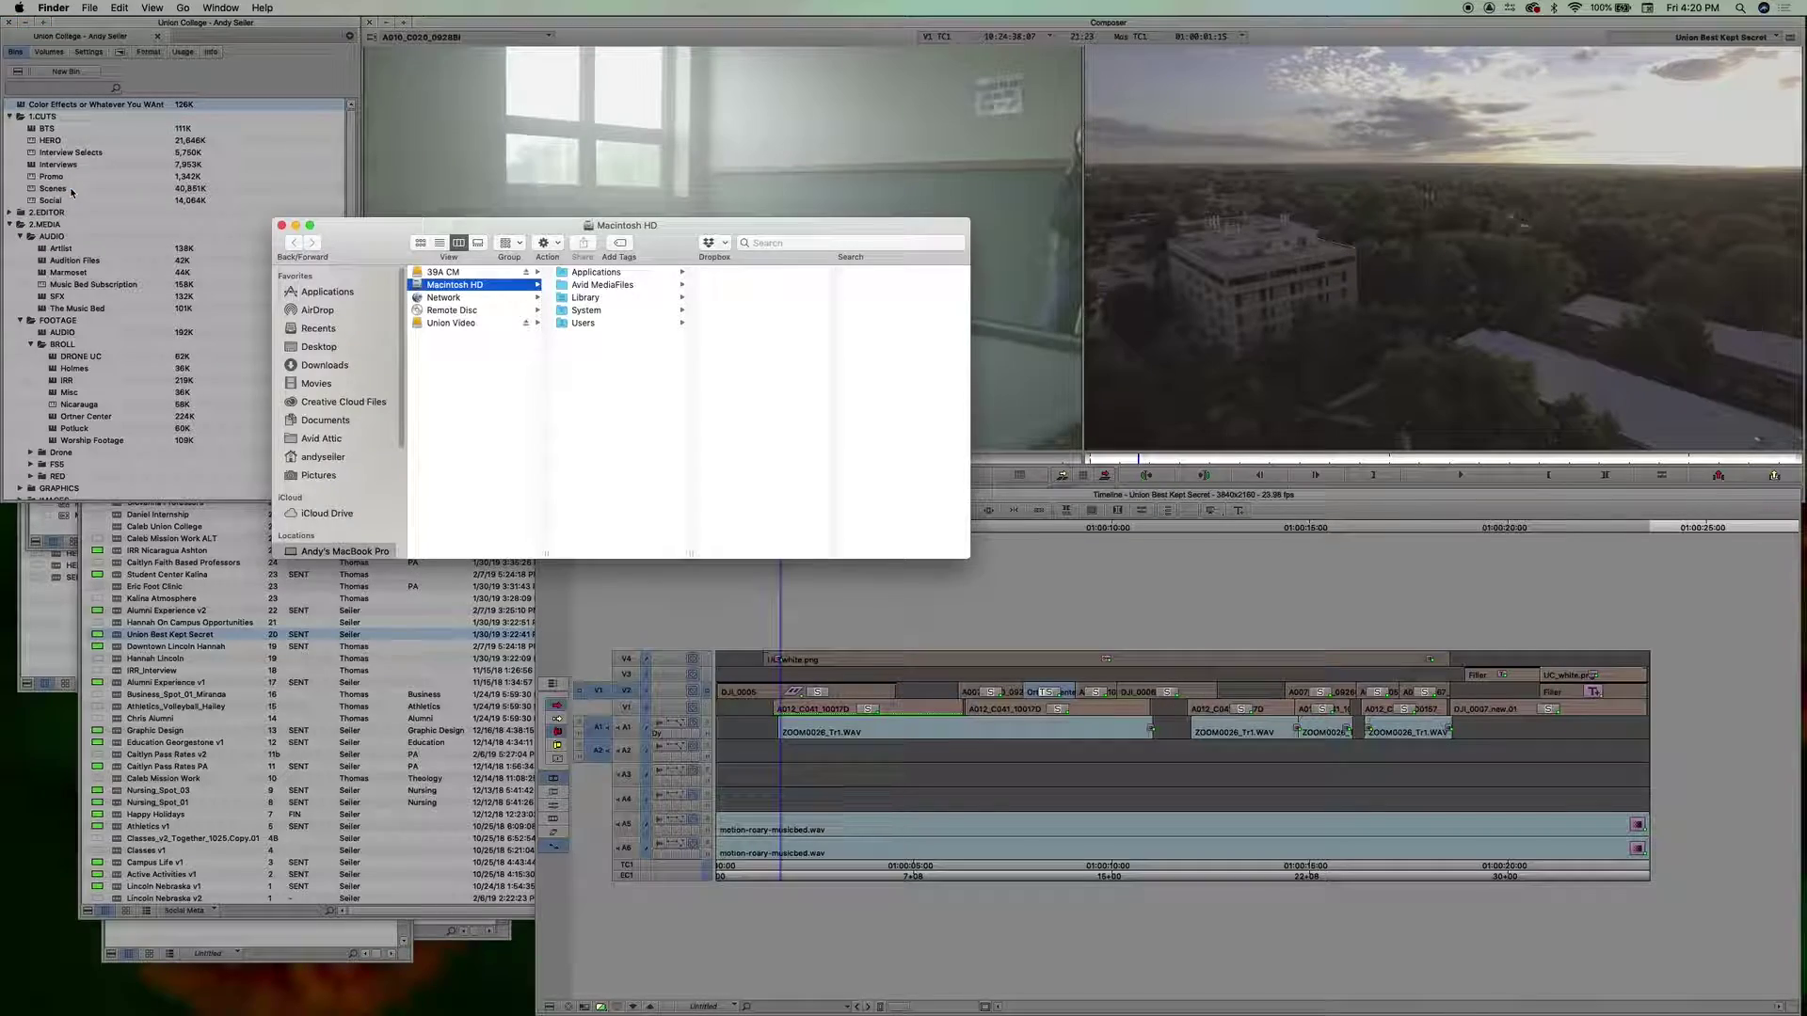
Step: Attach the .avb bin file to a new Mail message and begin entering the recipient's e-mail
left_click_drag(419, 255, 1060, 281)
left_click_drag(1487, 557, 1739, 864)
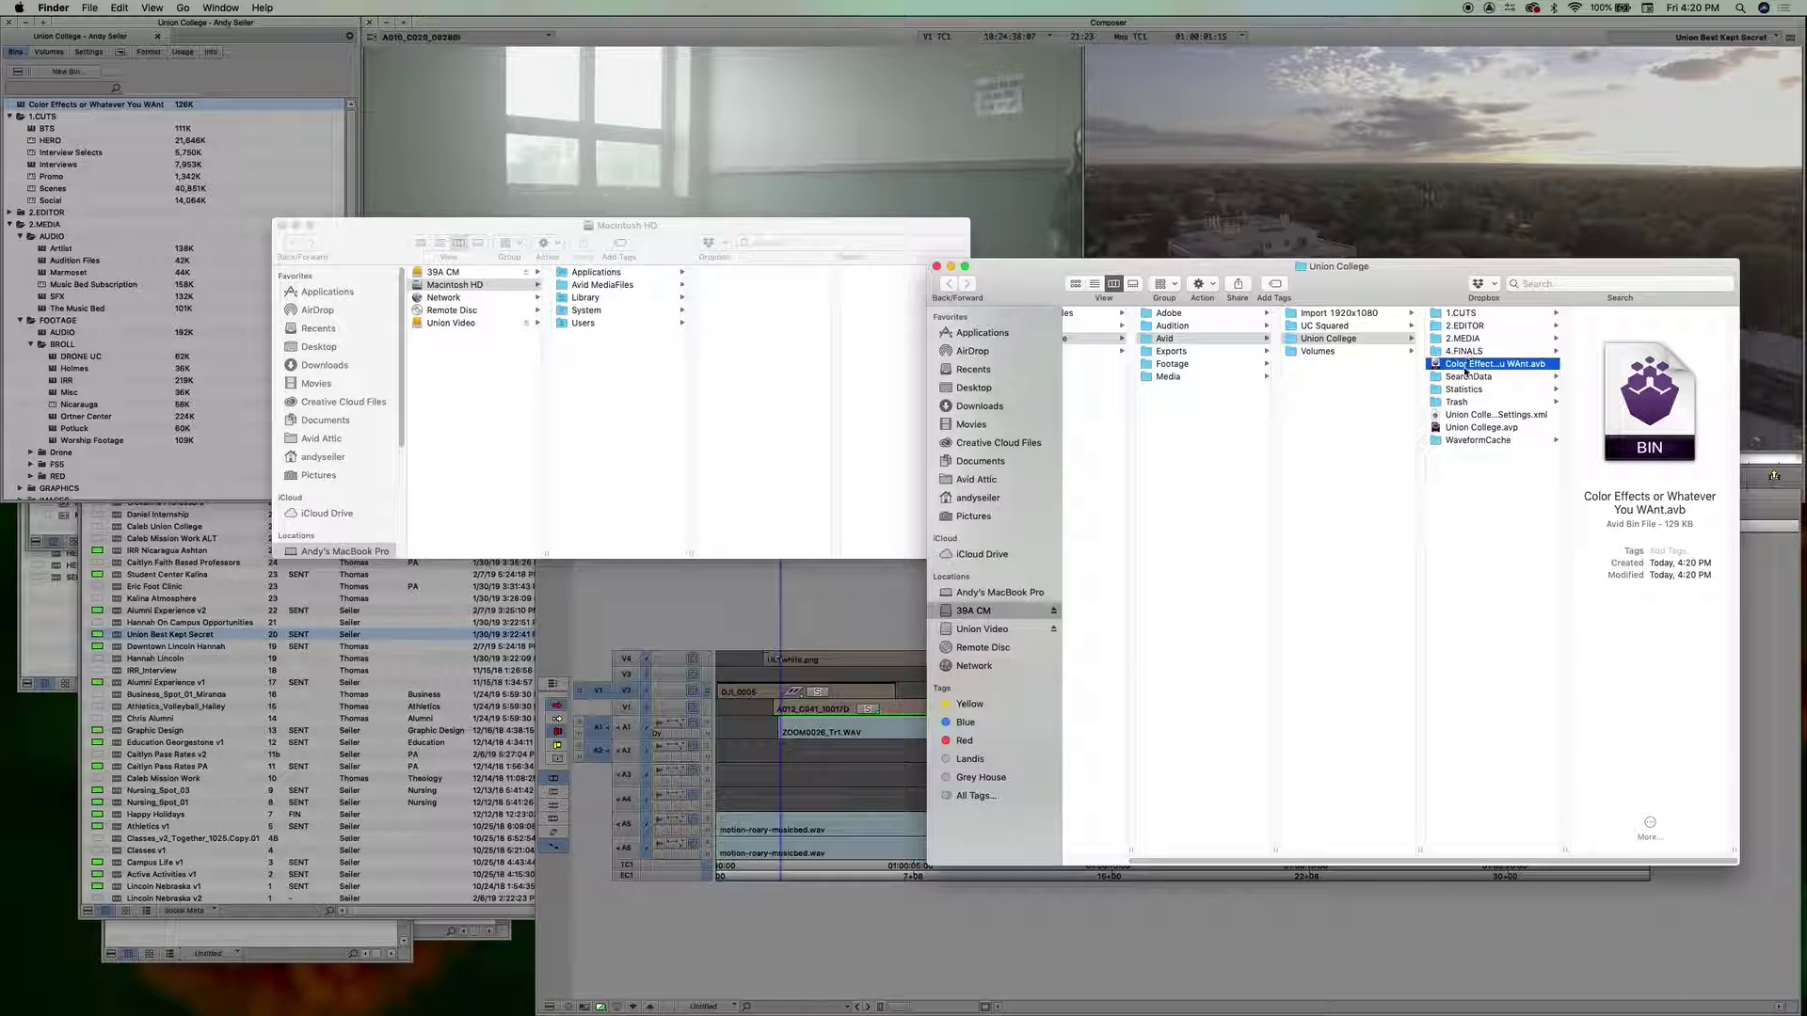
left_click_drag(1449, 364, 557, 994)
type("frriend@")
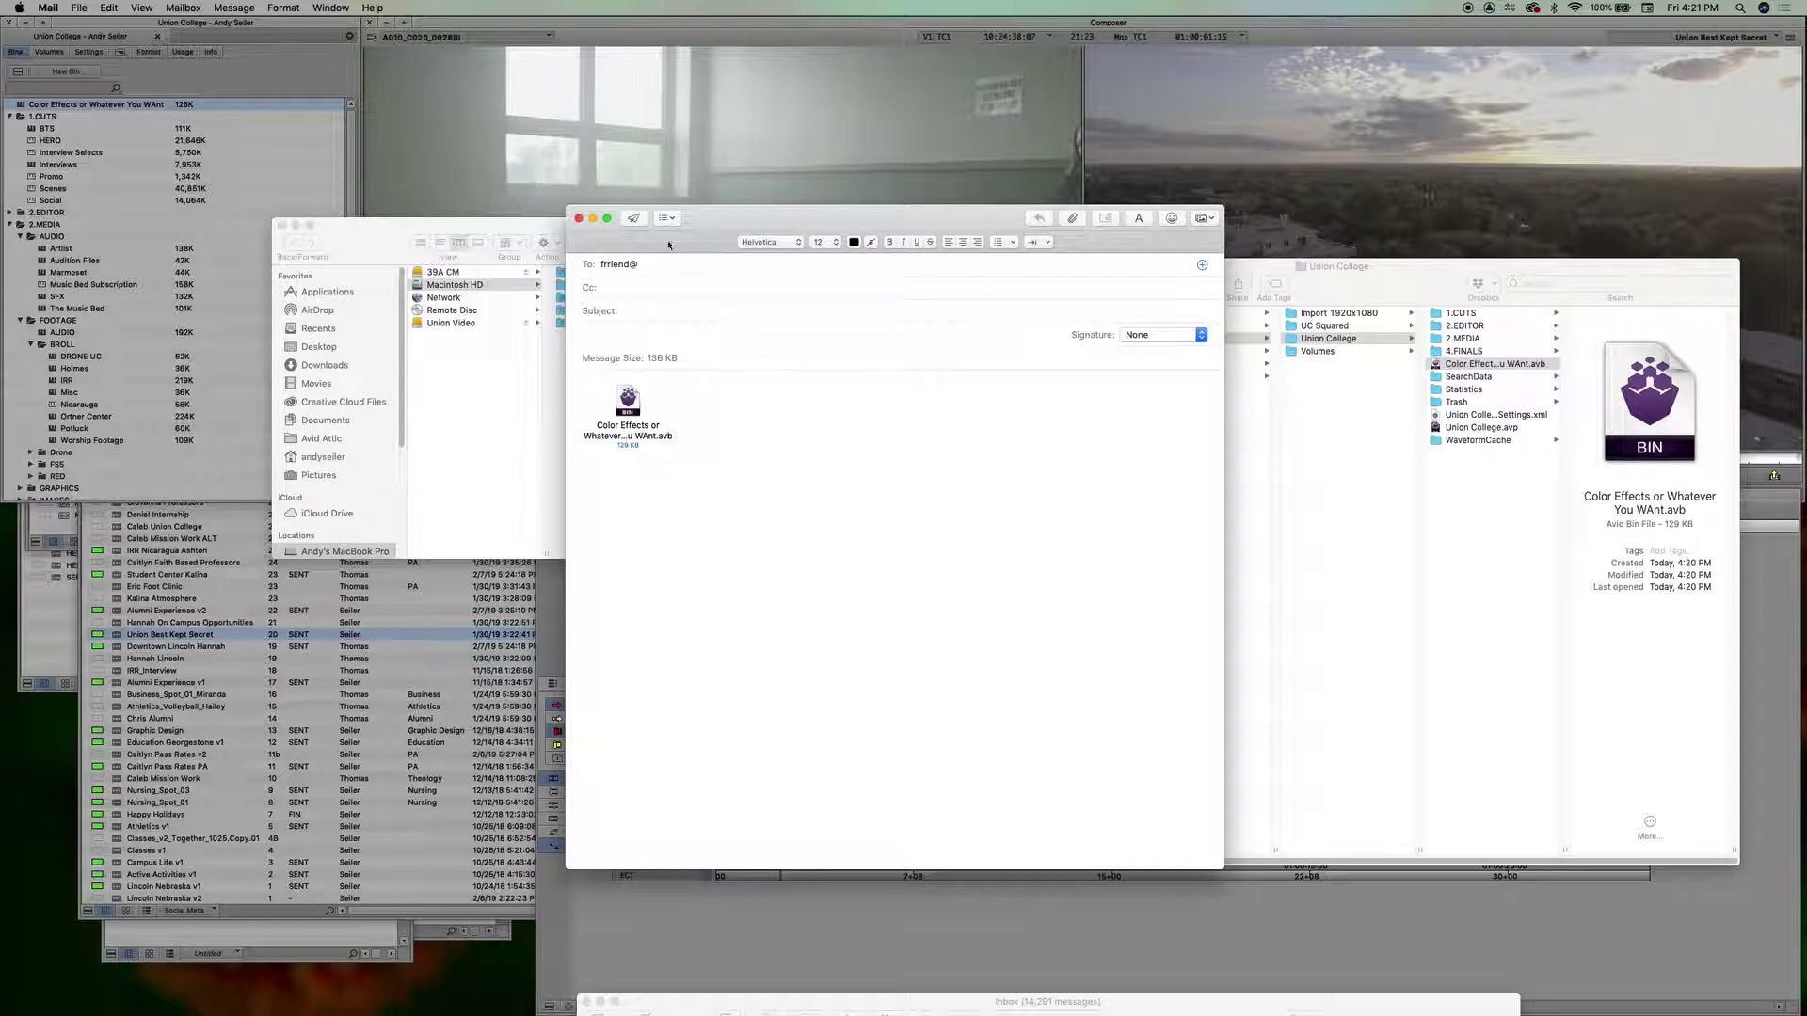
Step: Close the Mail draft with Don't Save and bring the Union College Finder folder forward
left_click(579, 218)
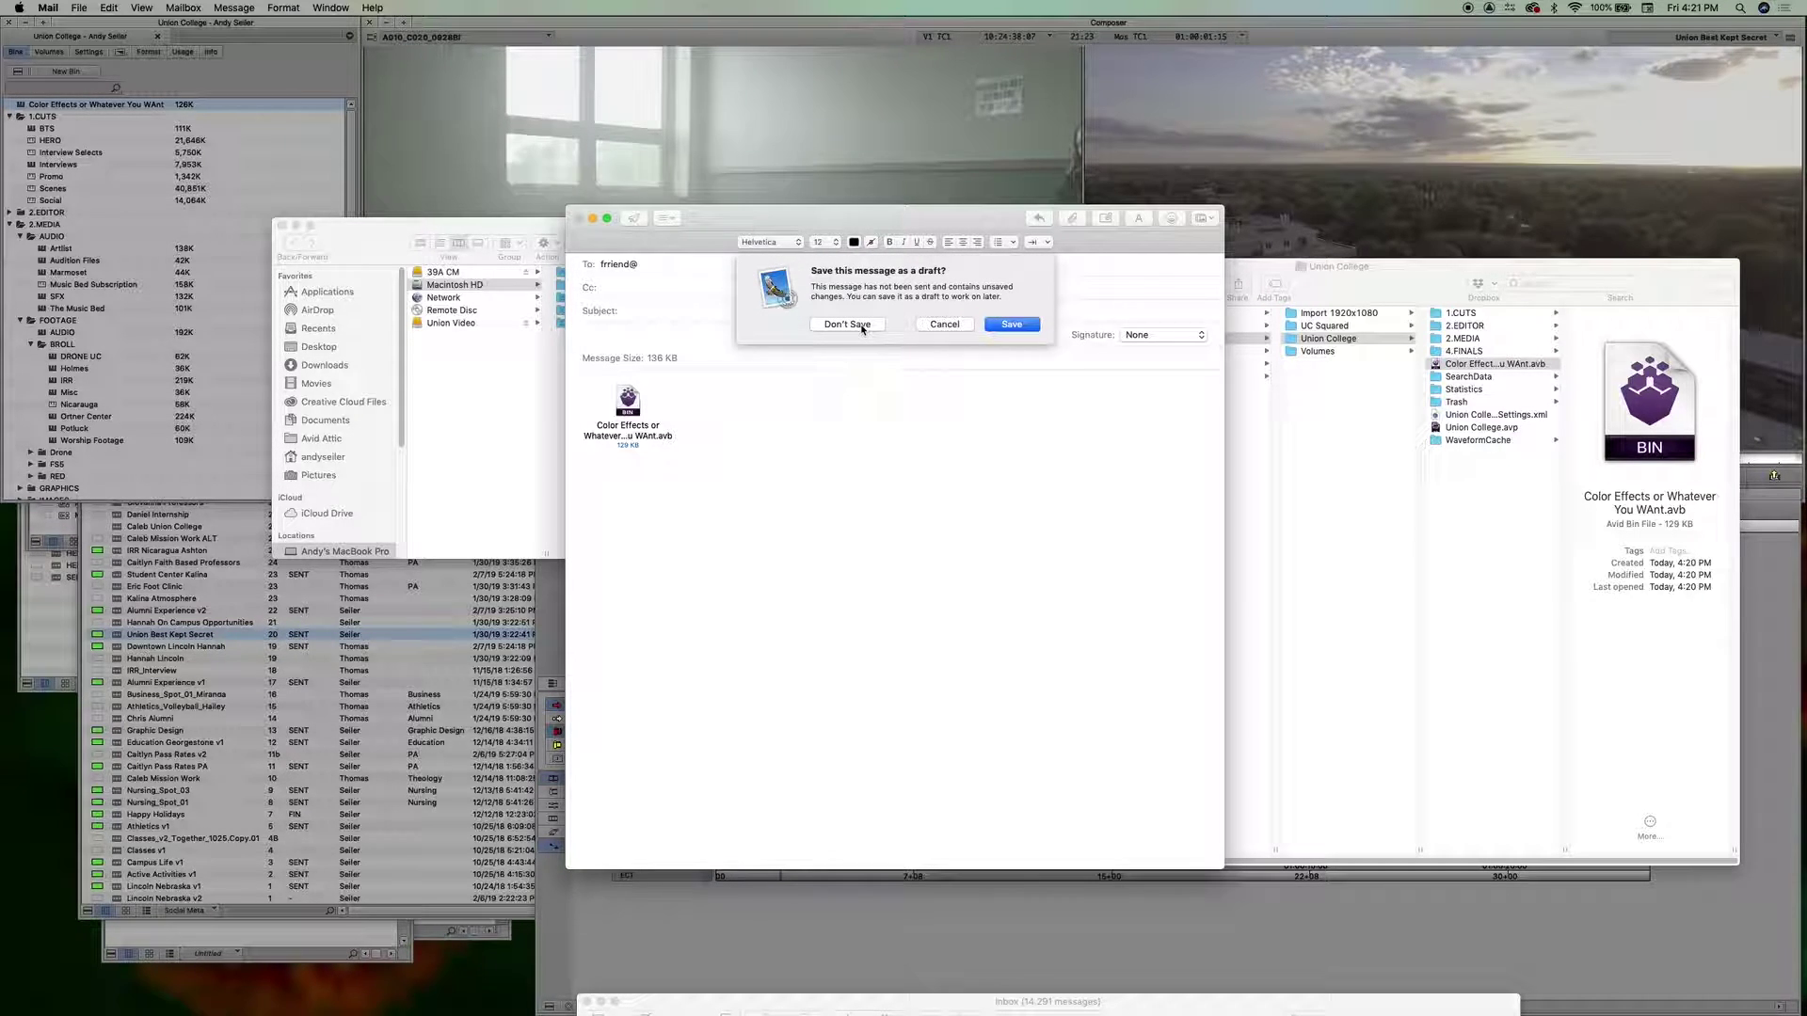
left_click(862, 326)
left_click(1424, 534)
mouse_move(1033, 997)
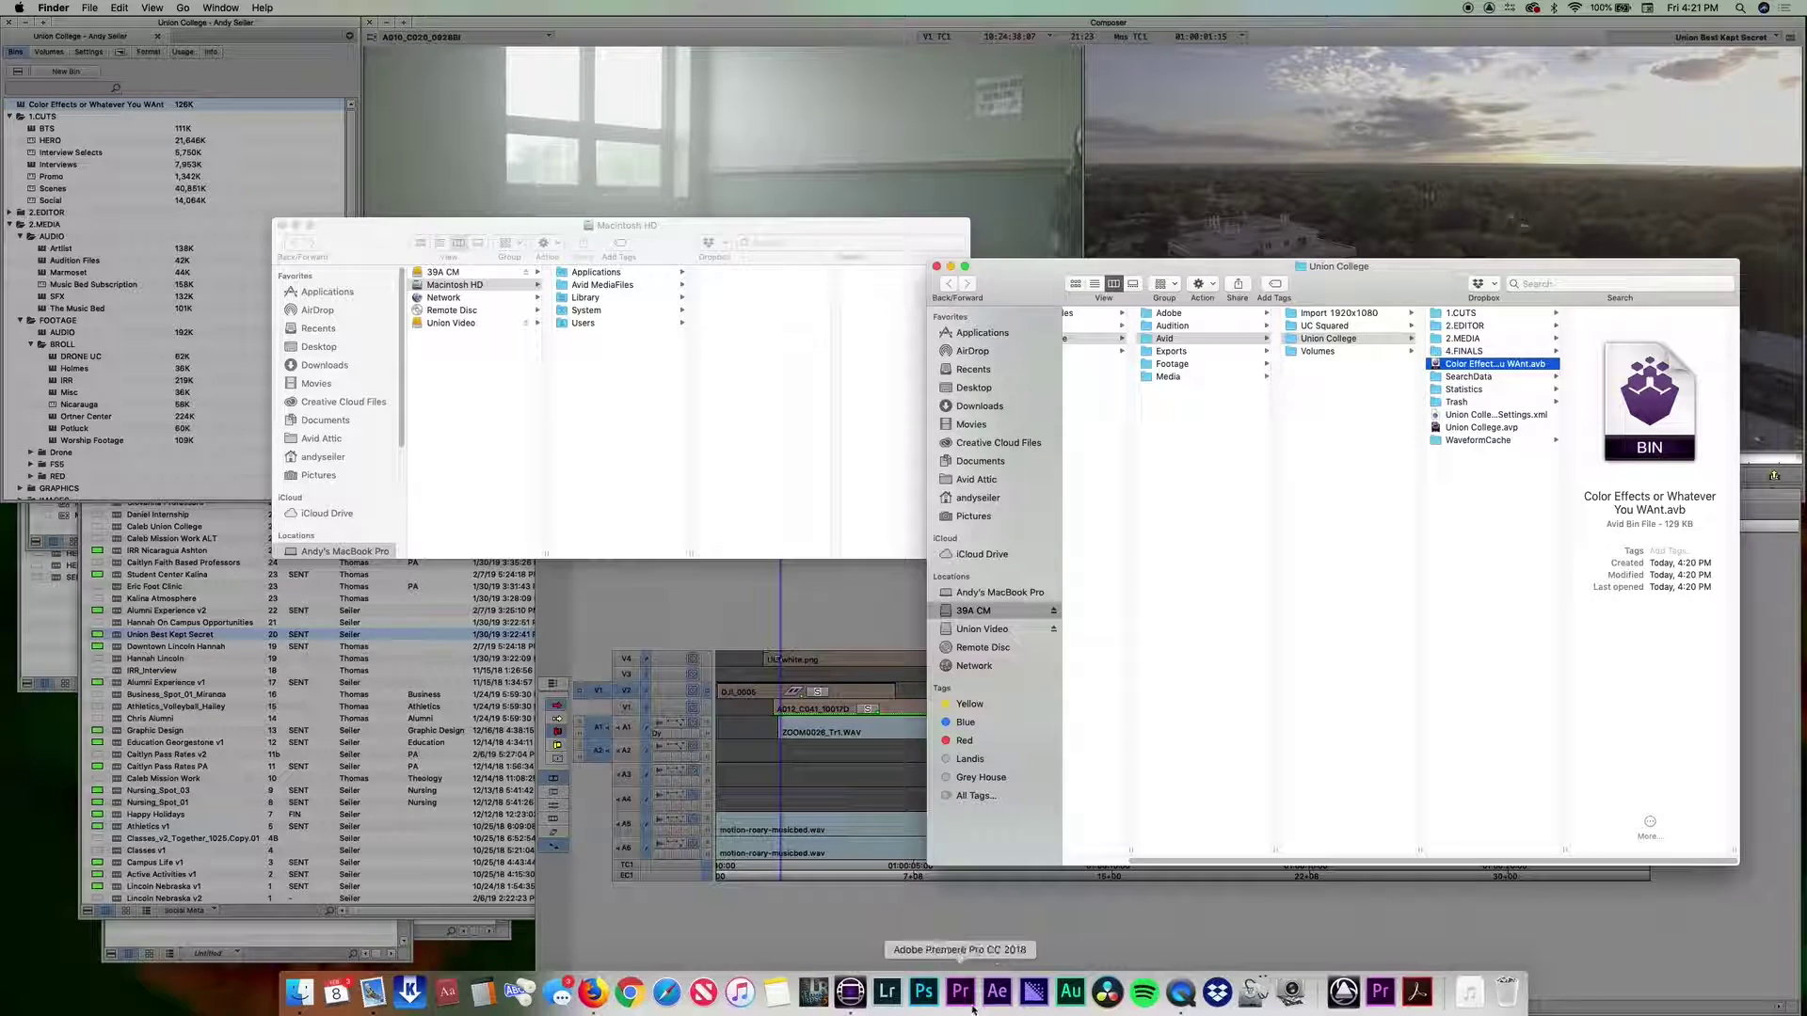